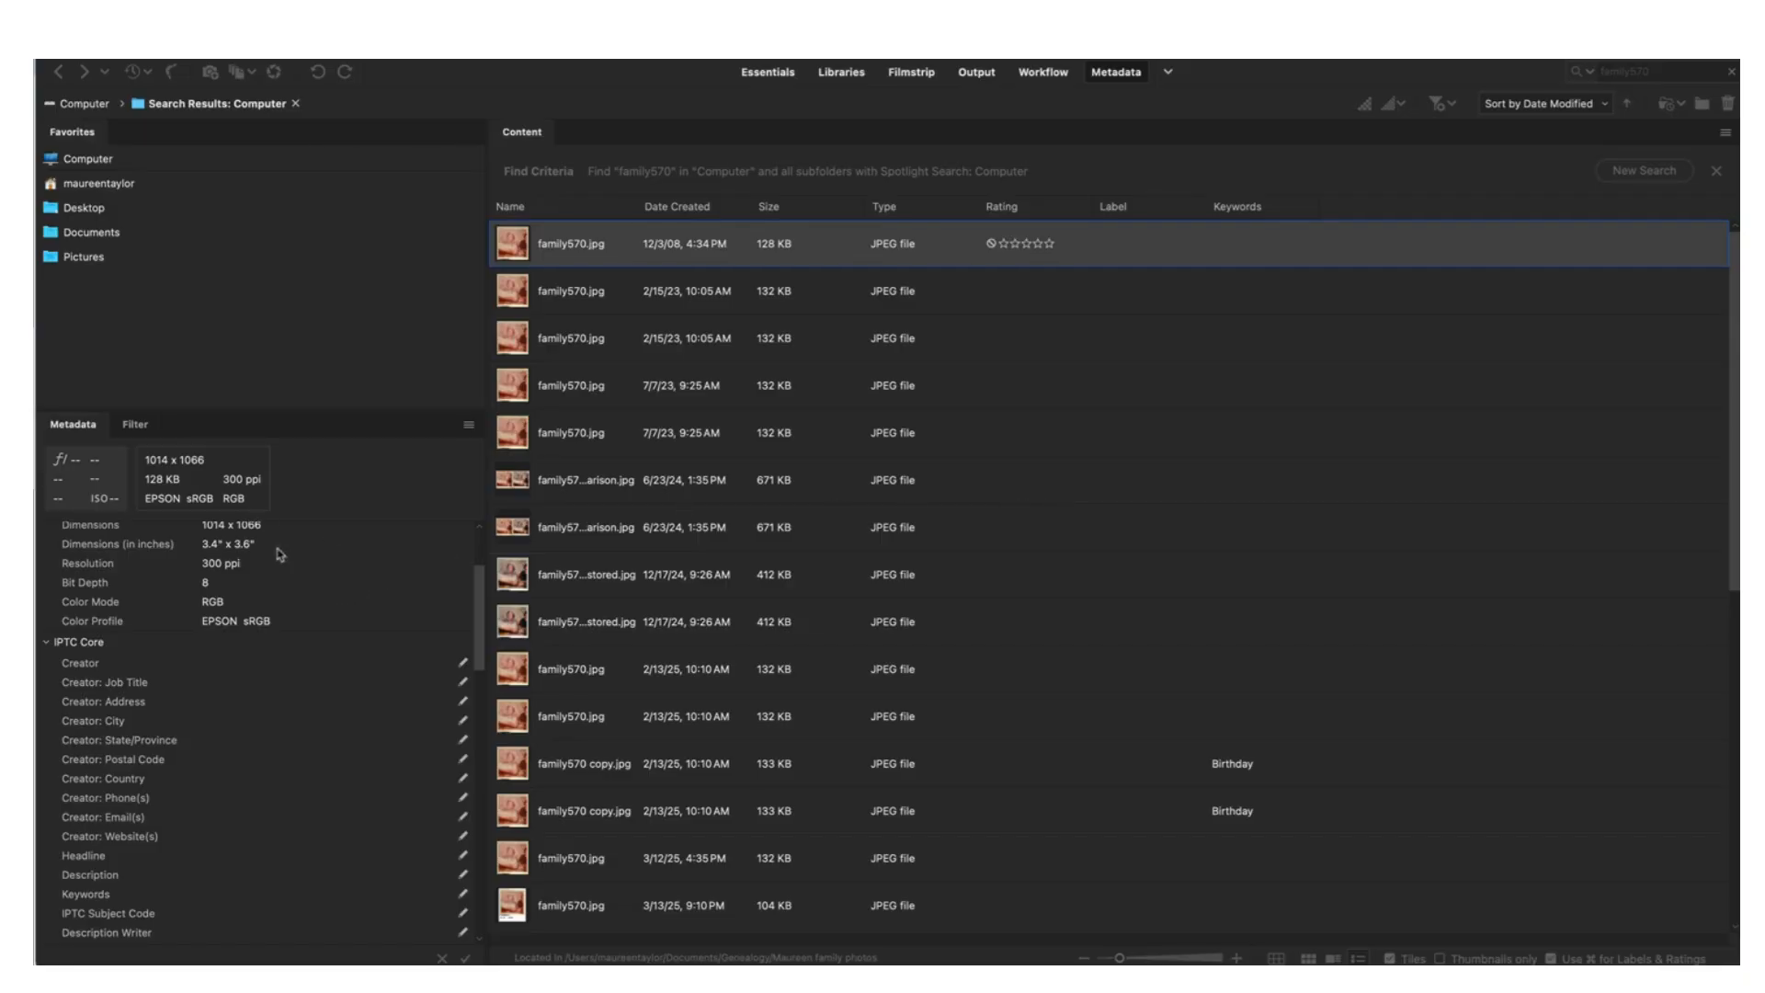
{"action": "left_click_drag", "start_coordinate": [478, 606], "coordinate": [474, 561]}
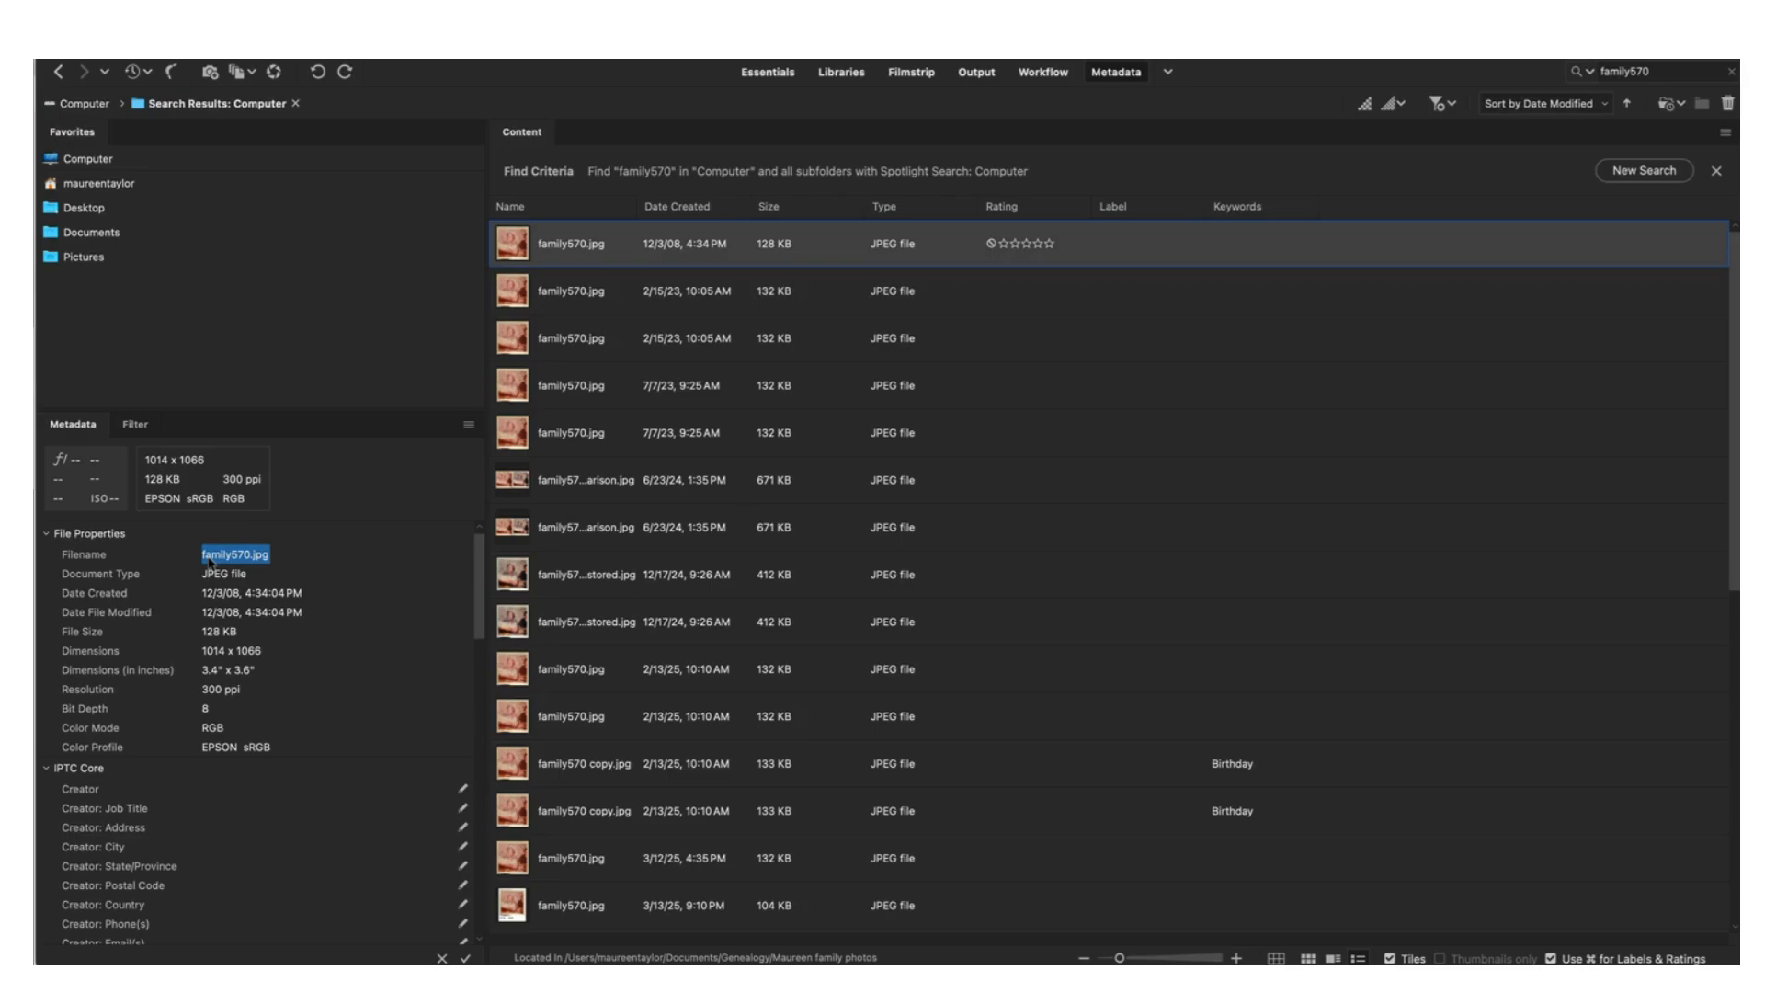
{"action": "scroll", "coordinate": [292, 643], "scroll_direction": "down", "scroll_amount": 15}
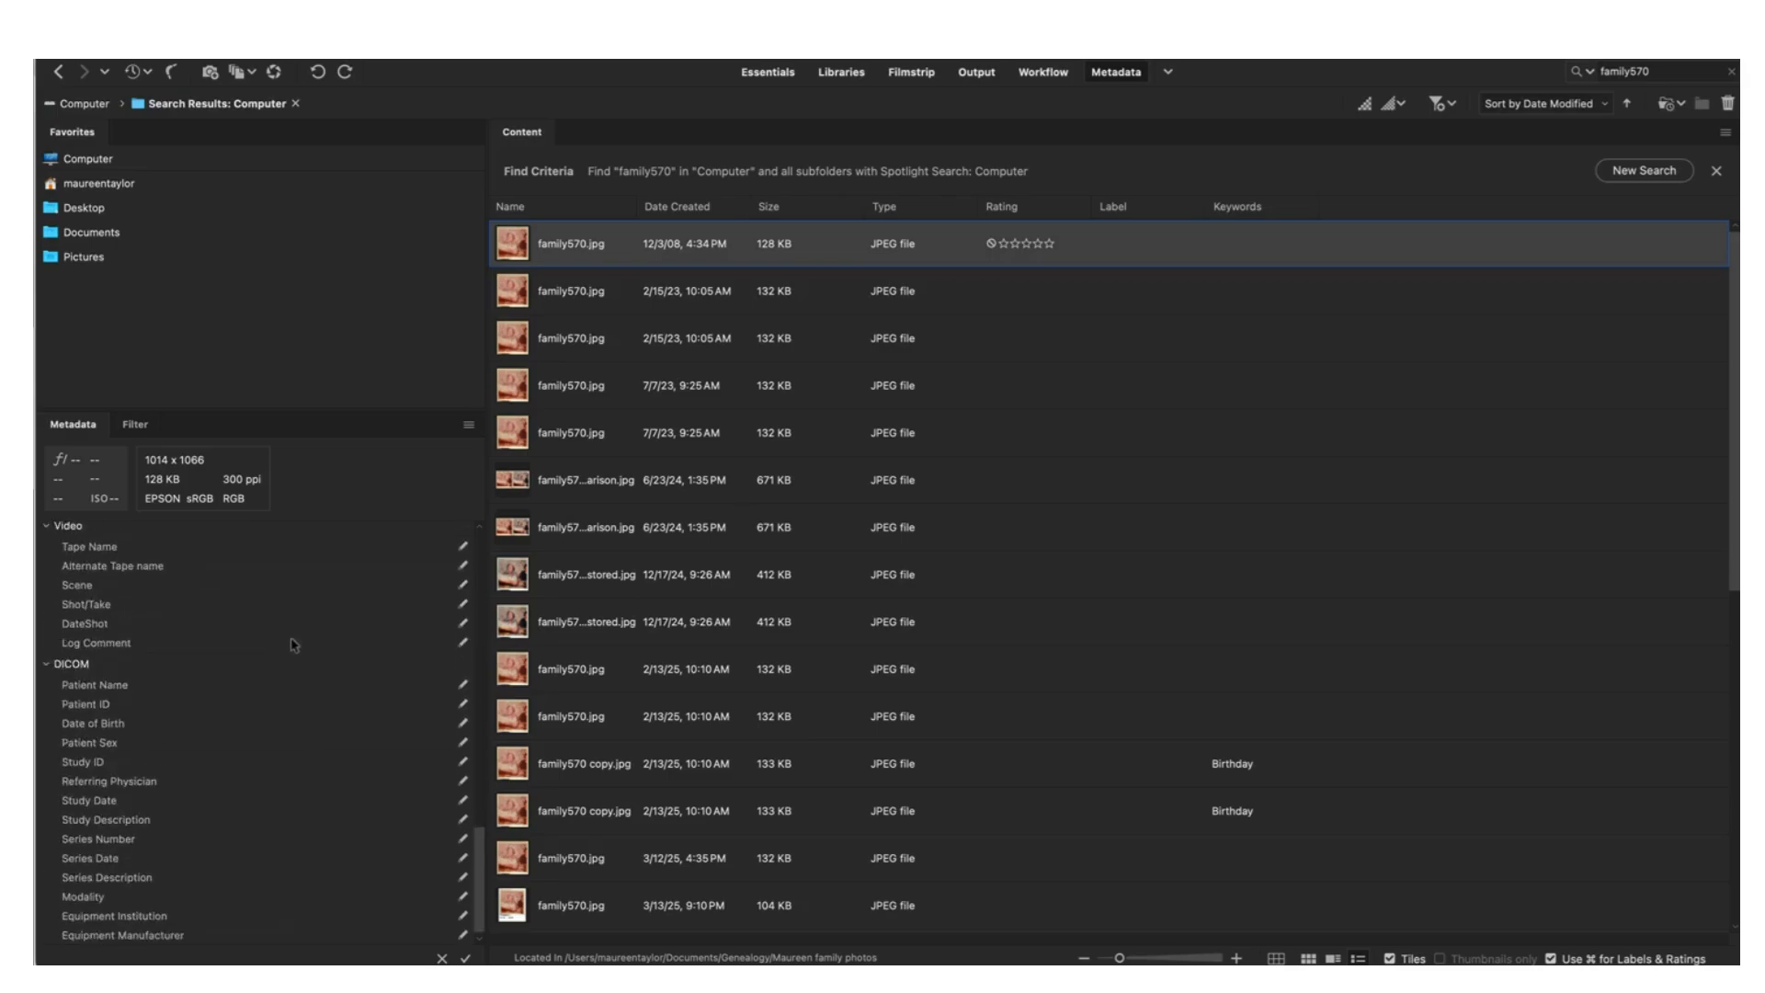
{"action": "scroll", "coordinate": [292, 643], "scroll_direction": "up", "scroll_amount": 10}
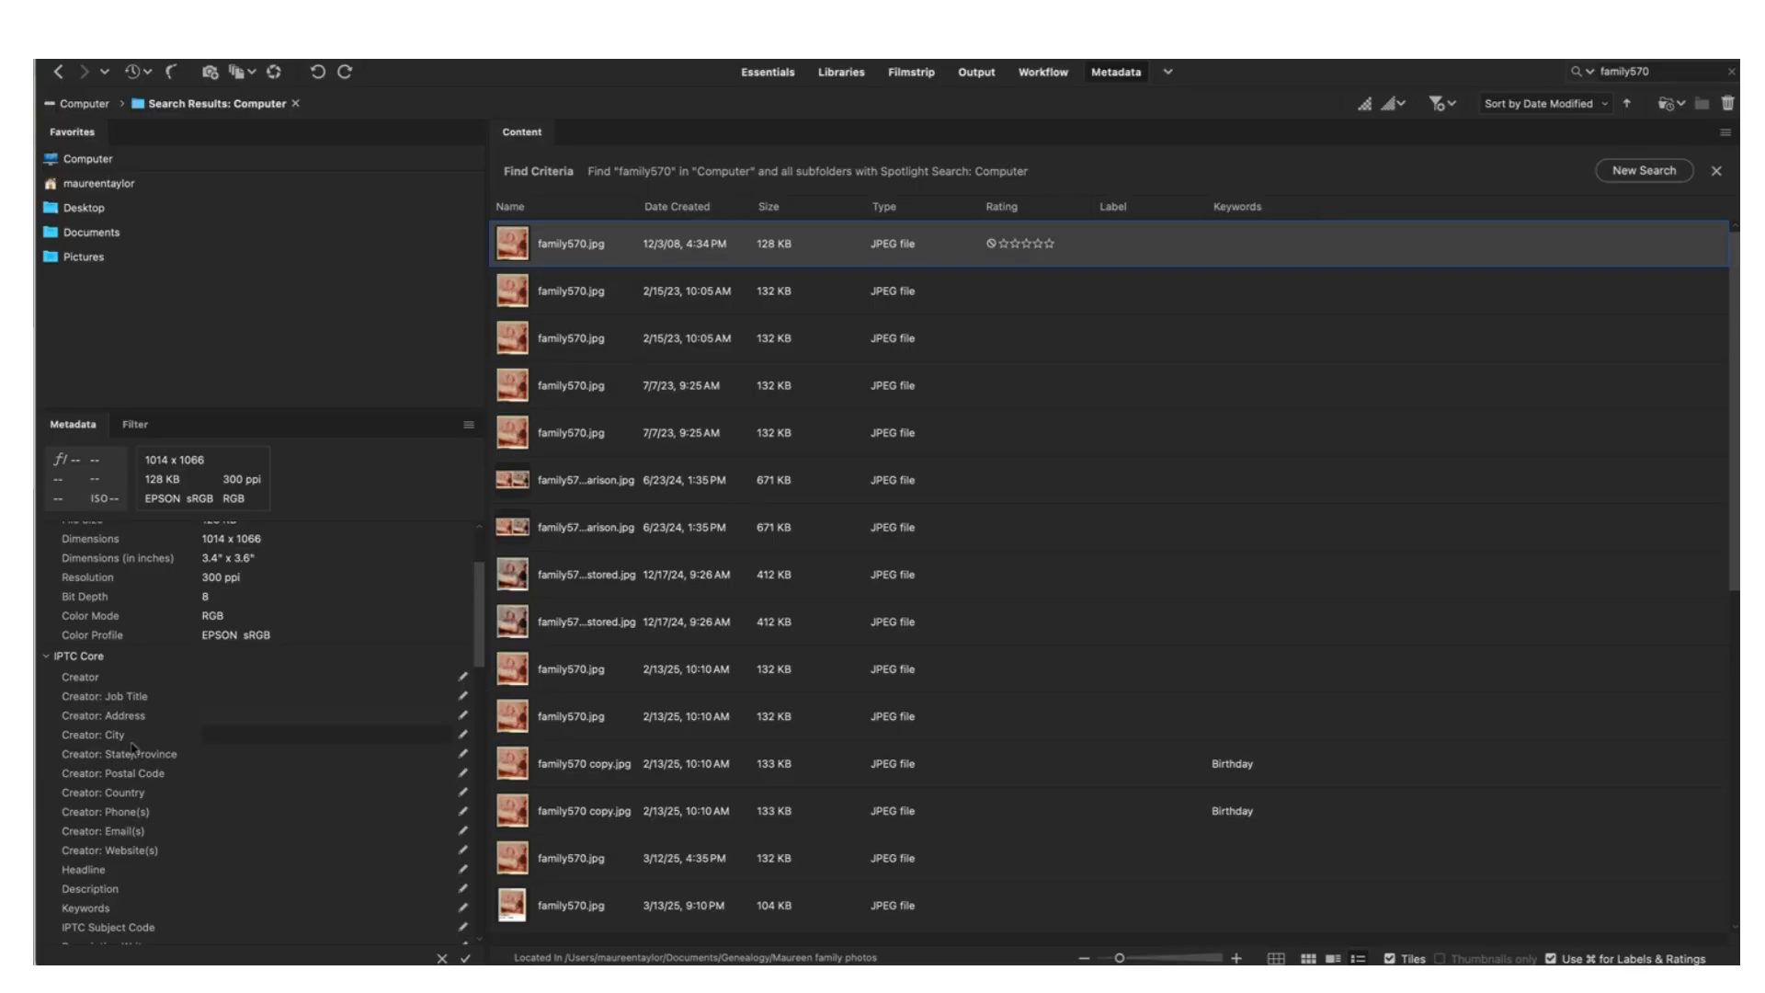
{"action": "scroll", "coordinate": [133, 747], "scroll_direction": "down", "scroll_amount": 3}
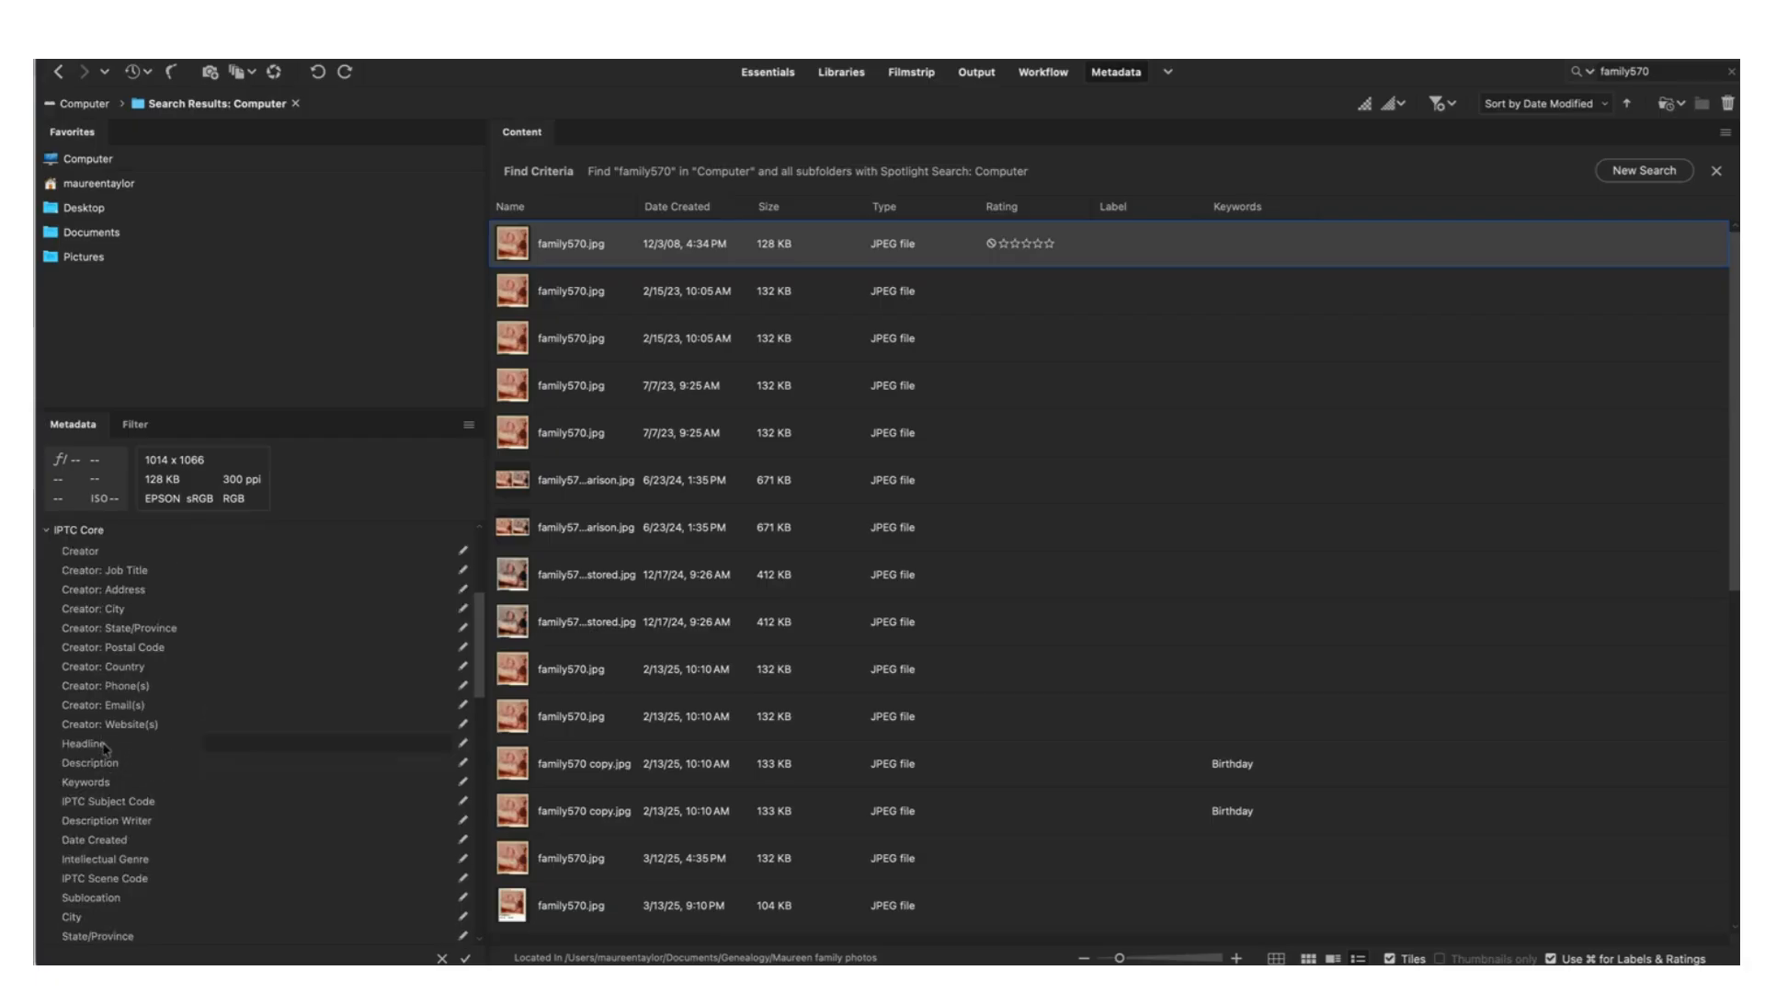
{"action": "left_click", "coordinate": [218, 763]}
{"action": "scroll", "coordinate": [218, 763], "scroll_direction": "down", "scroll_amount": 6}
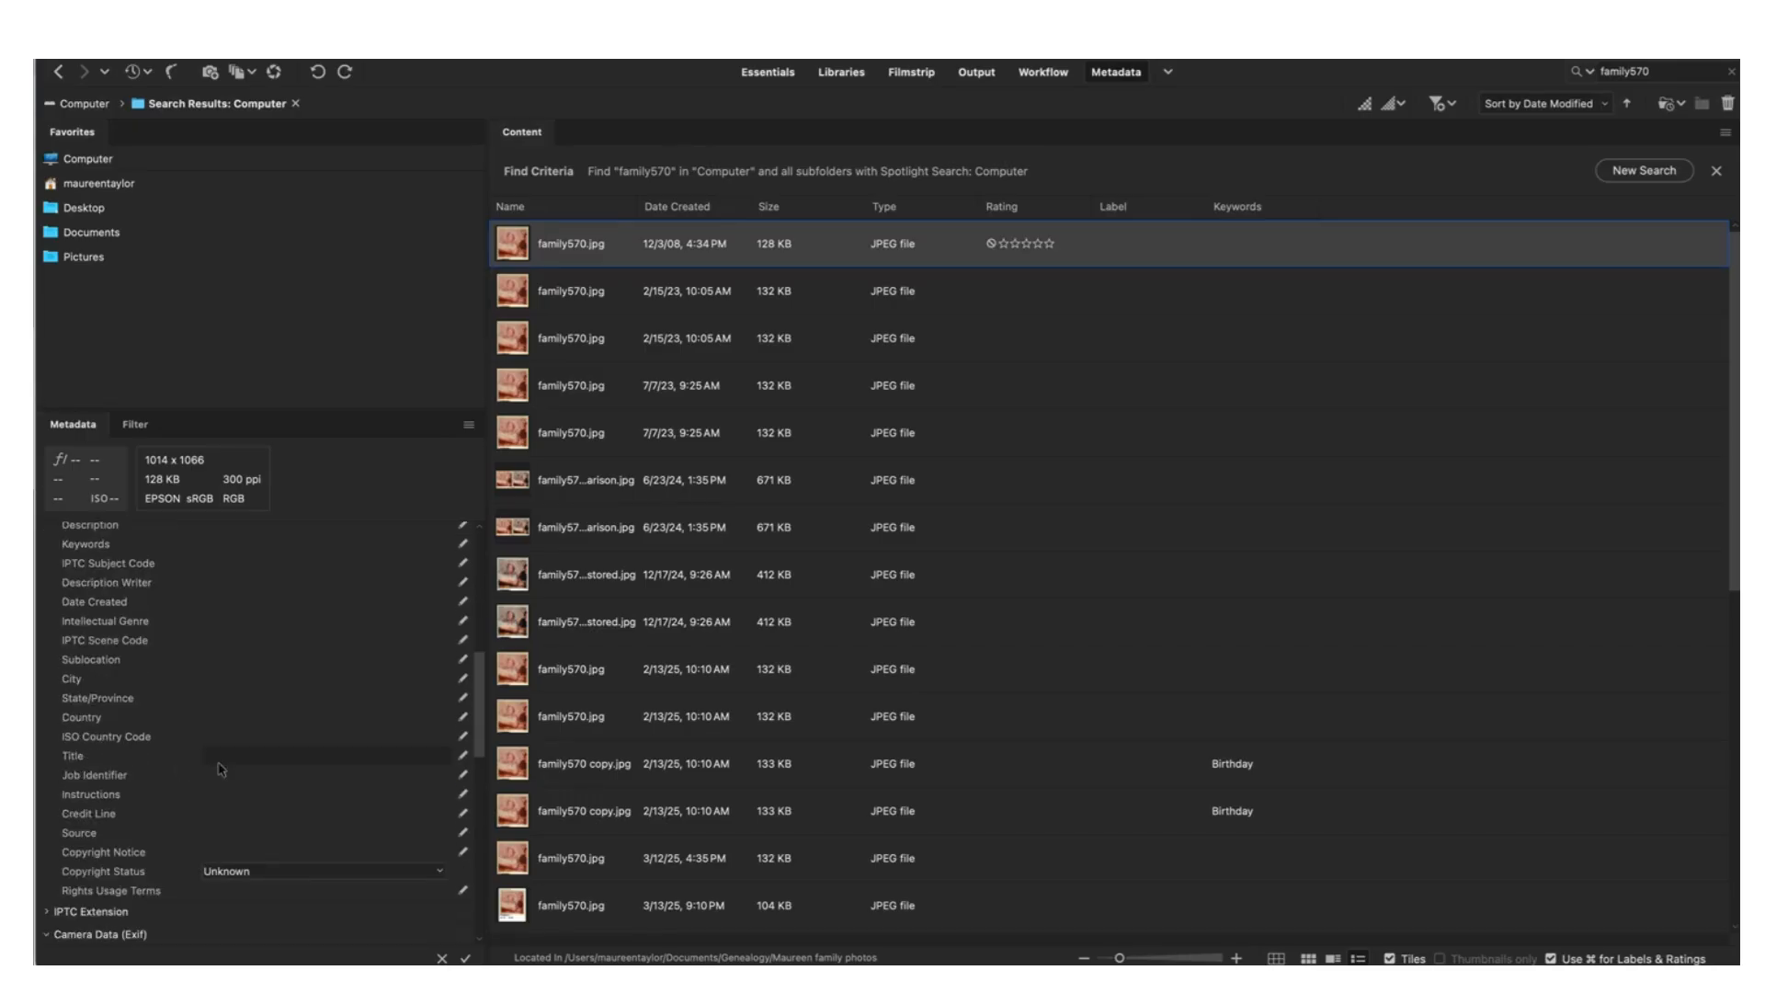
Enter a birthday-party description and the honoree's name as a keyword in IPTC Core
{"action": "left_click", "coordinate": [223, 754]}
{"action": "type", "text": "E"}
{"action": "key", "text": "BackSpace"}
{"action": "scroll", "coordinate": [150, 598], "scroll_direction": "up", "scroll_amount": 10}
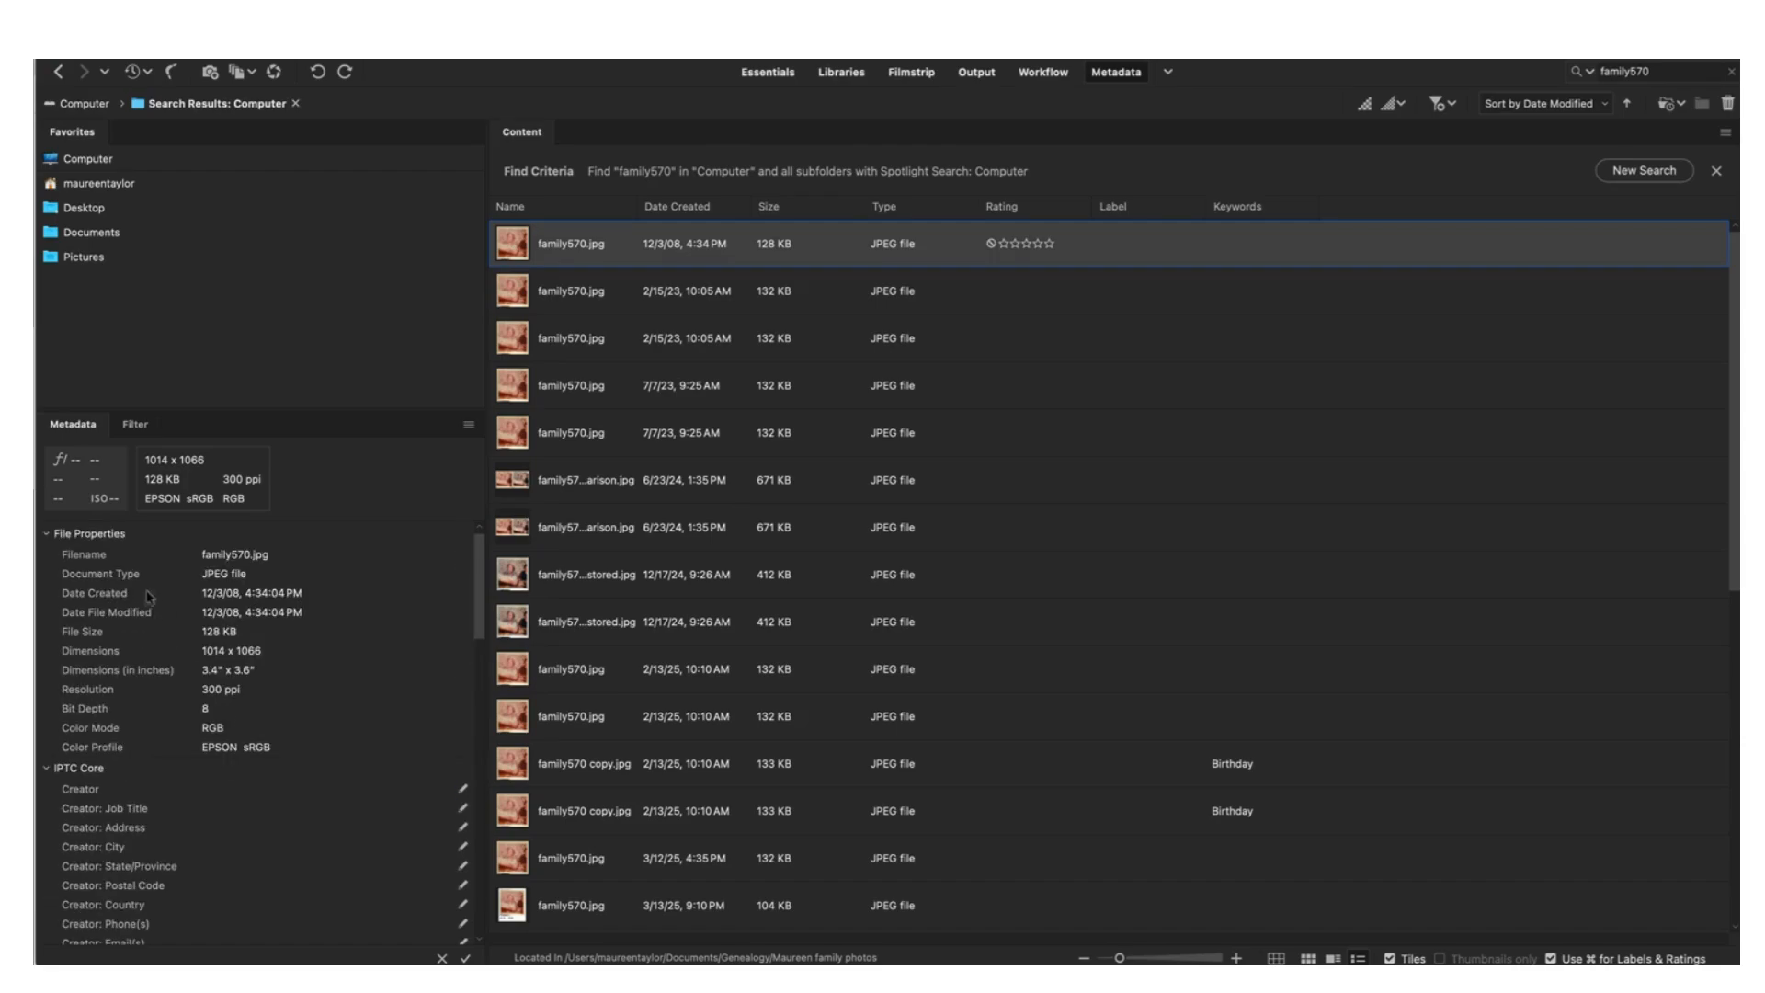
{"action": "scroll", "coordinate": [170, 887], "scroll_direction": "down", "scroll_amount": 5}
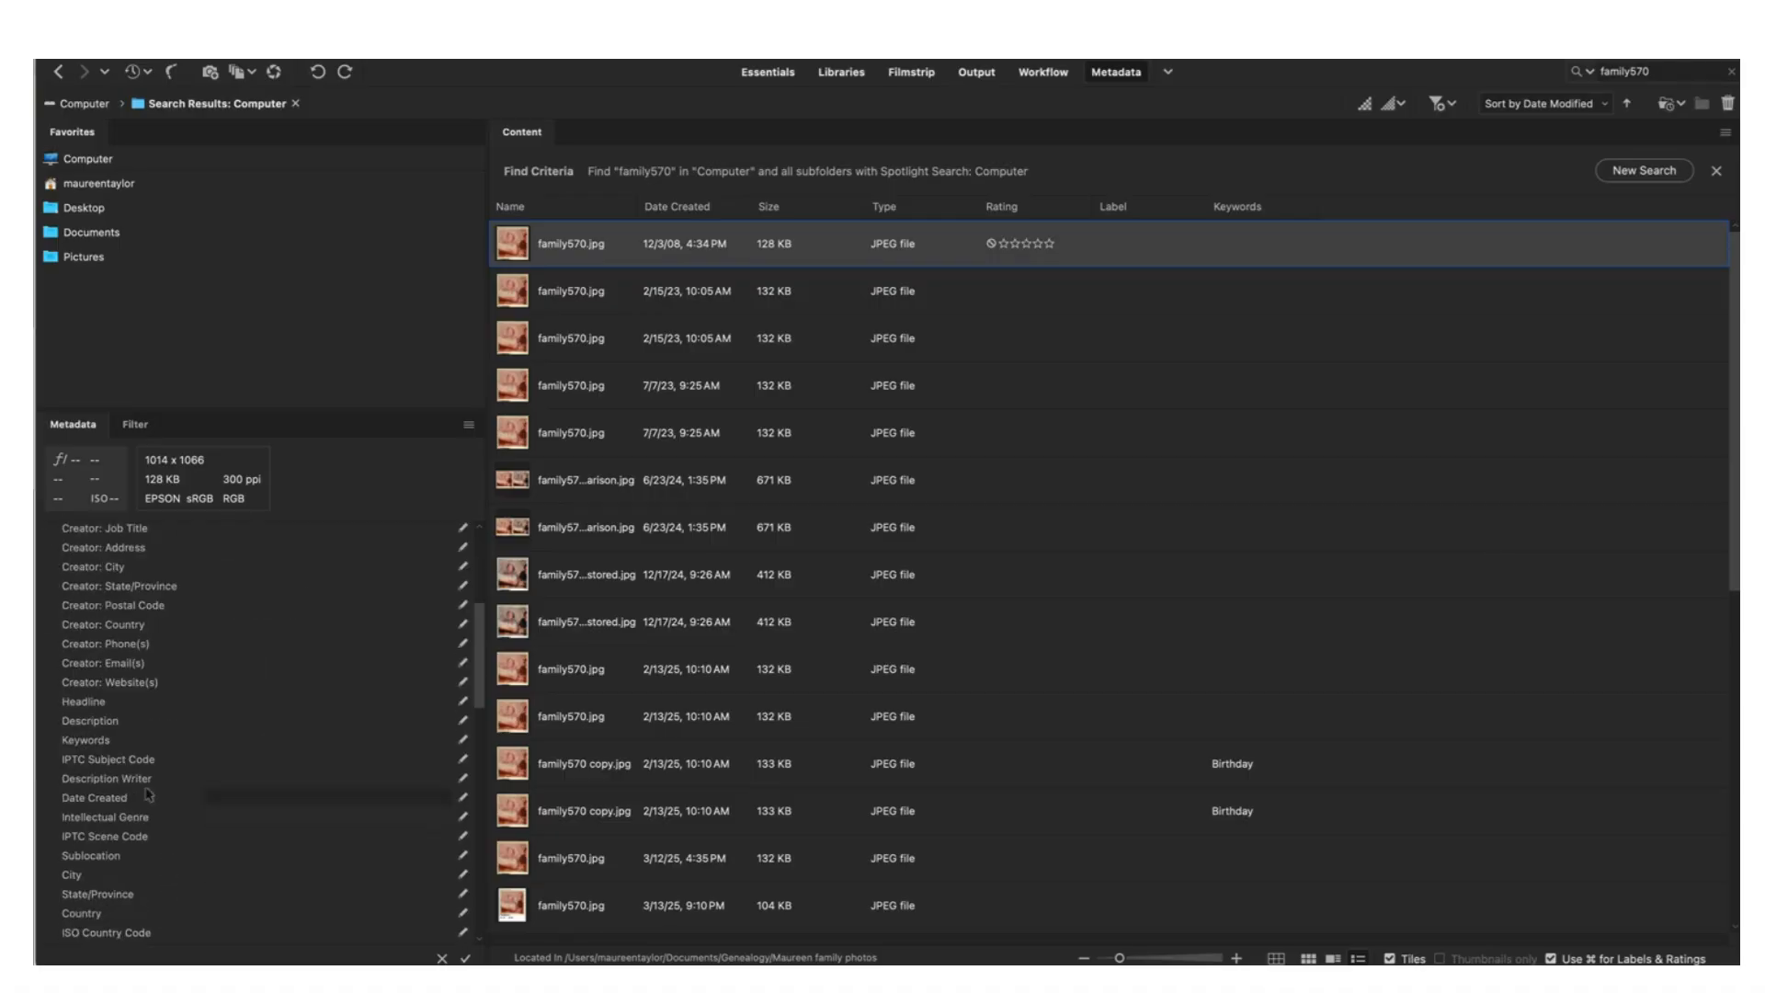
{"action": "left_click", "coordinate": [111, 722]}
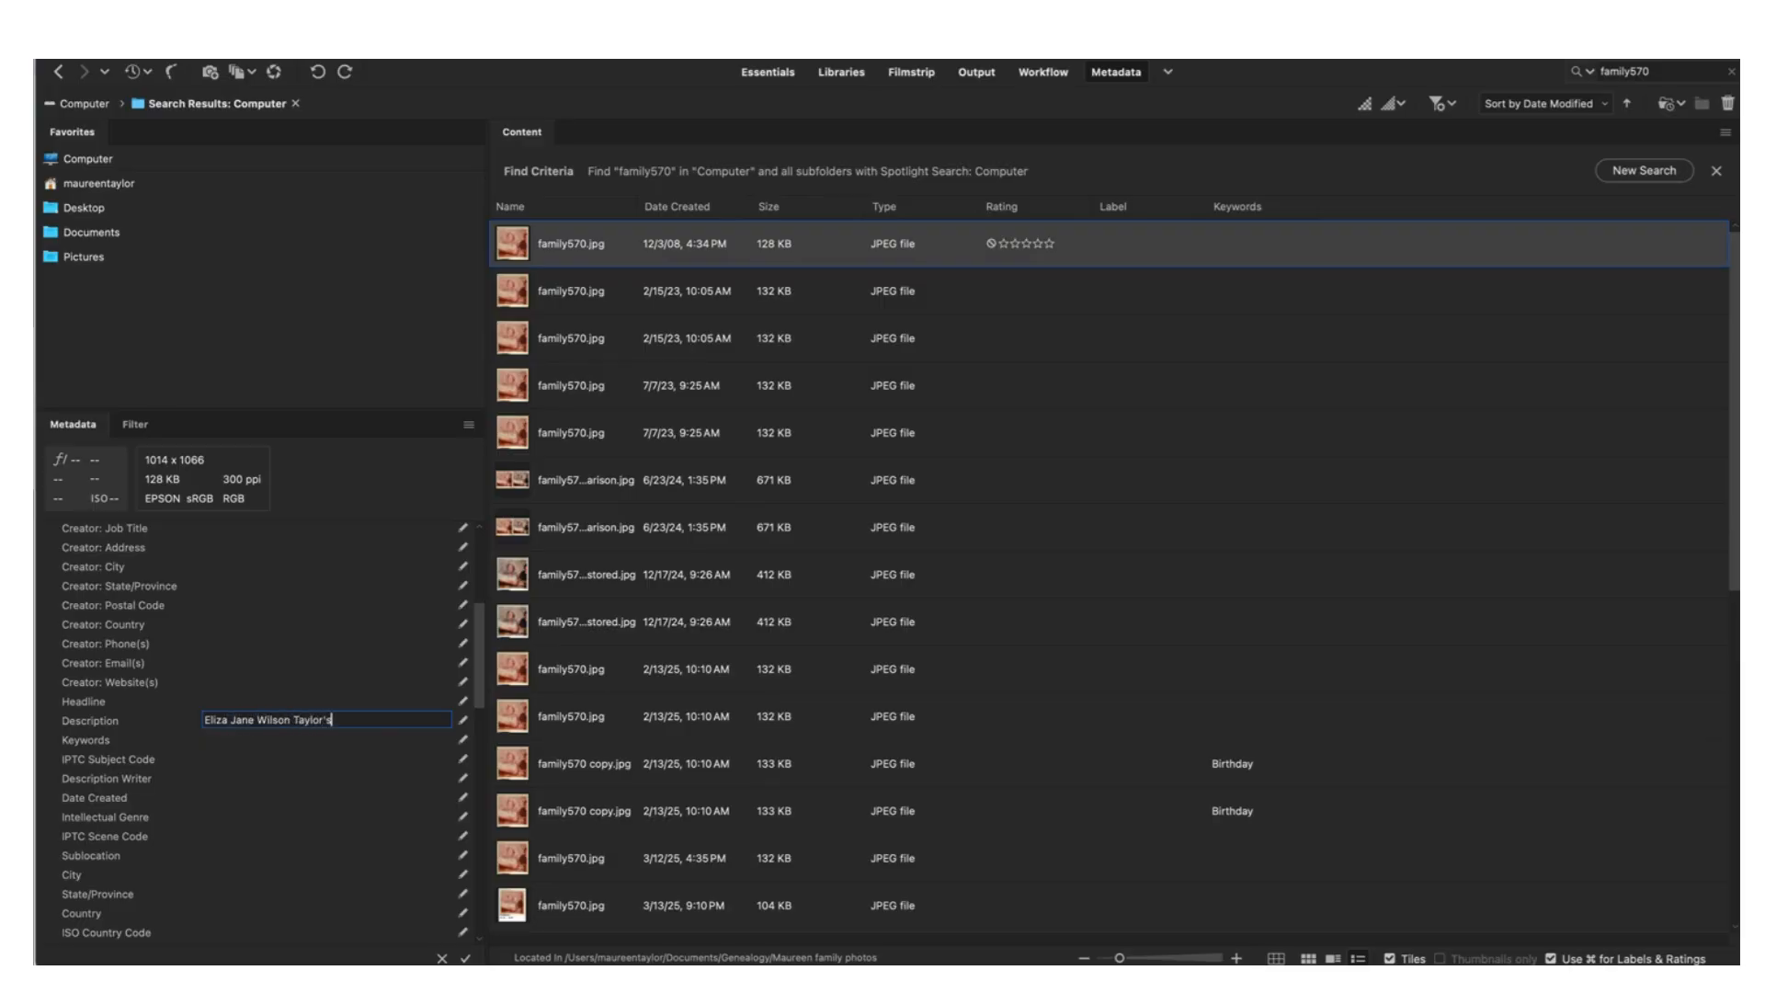
{"action": "type", "text": " birthday party"}
{"action": "left_click", "coordinate": [125, 745]}
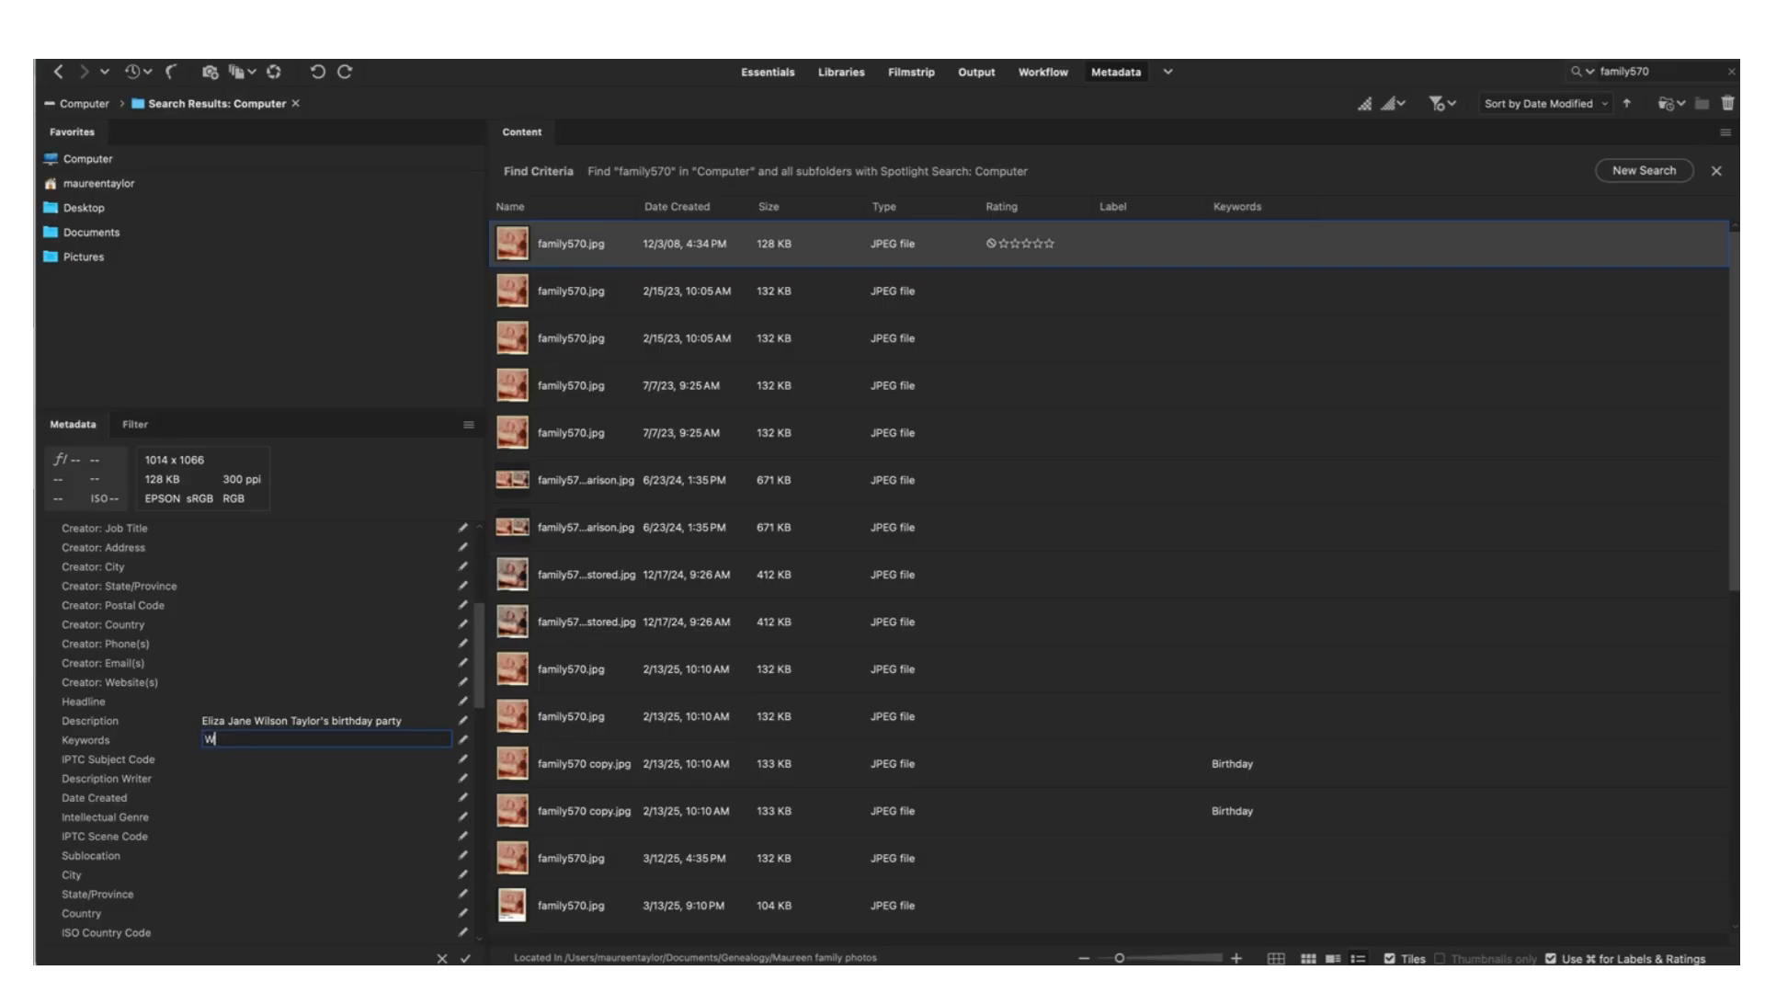
Enter 1964 as the Date Created value
{"action": "left_click", "coordinate": [139, 803]}
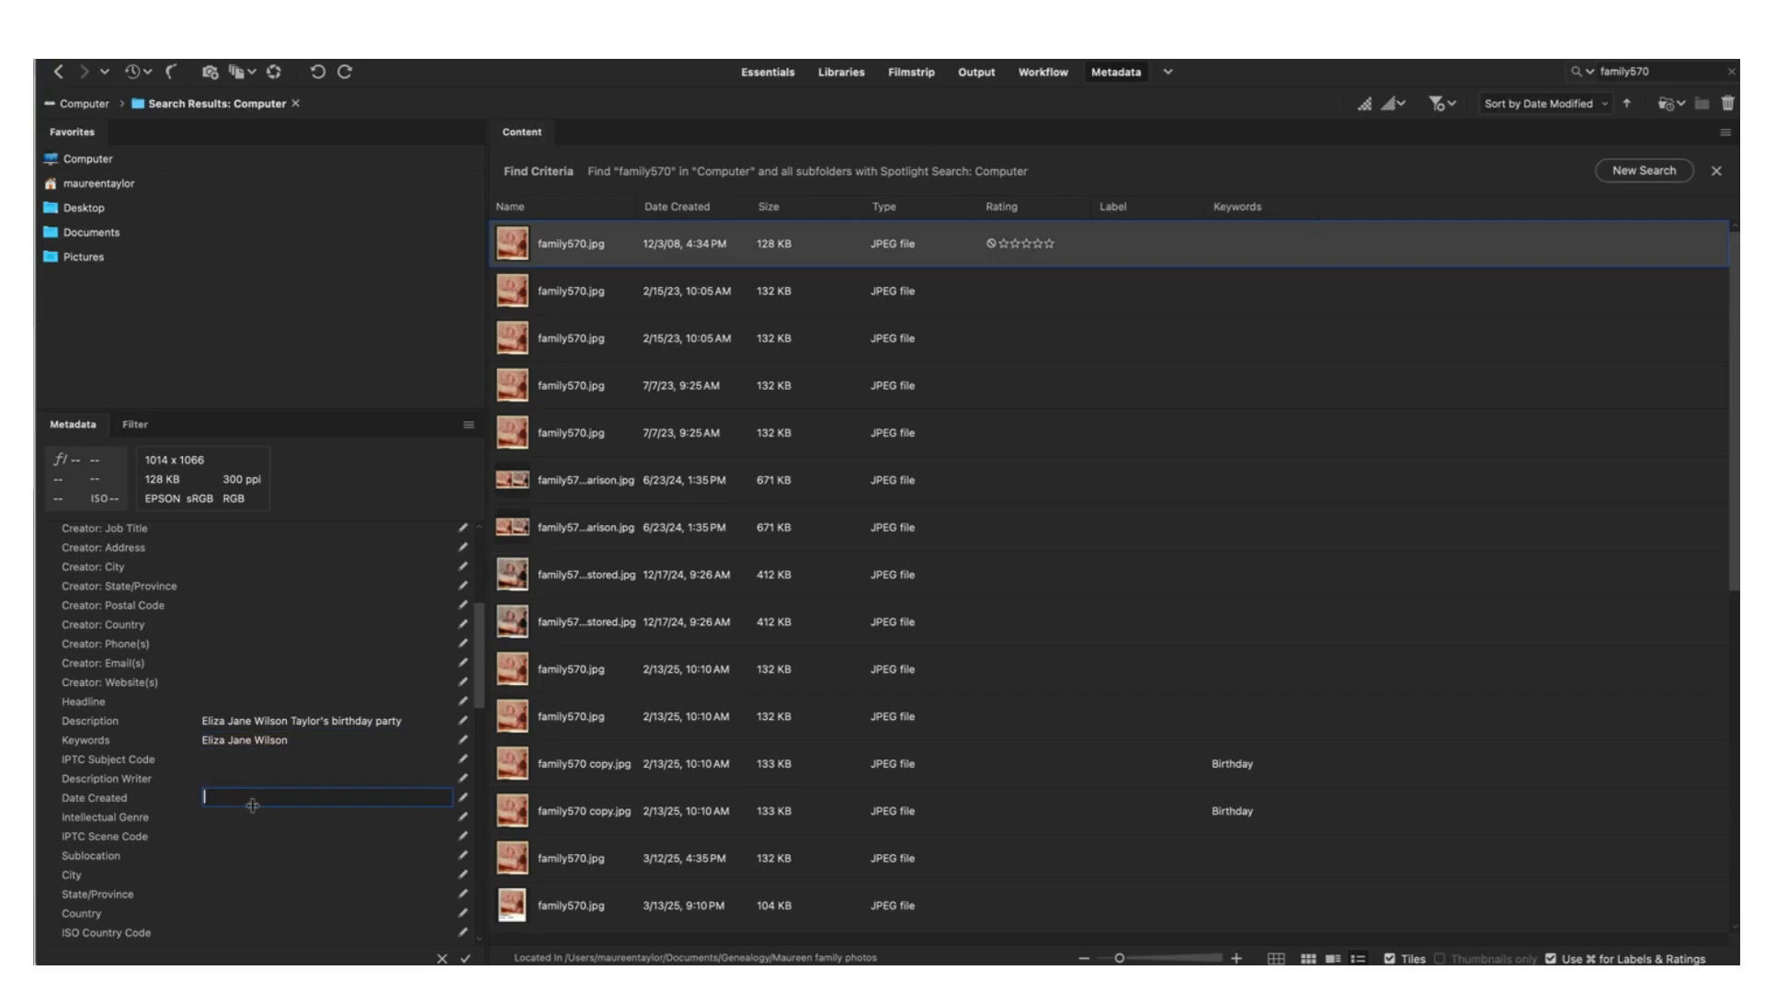
{"action": "type", "text": "1970"}
{"action": "key", "text": "BackSpace"}
{"action": "key", "text": "BackSpace"}
{"action": "type", "text": "64"}
{"action": "left_click", "coordinate": [233, 876]}
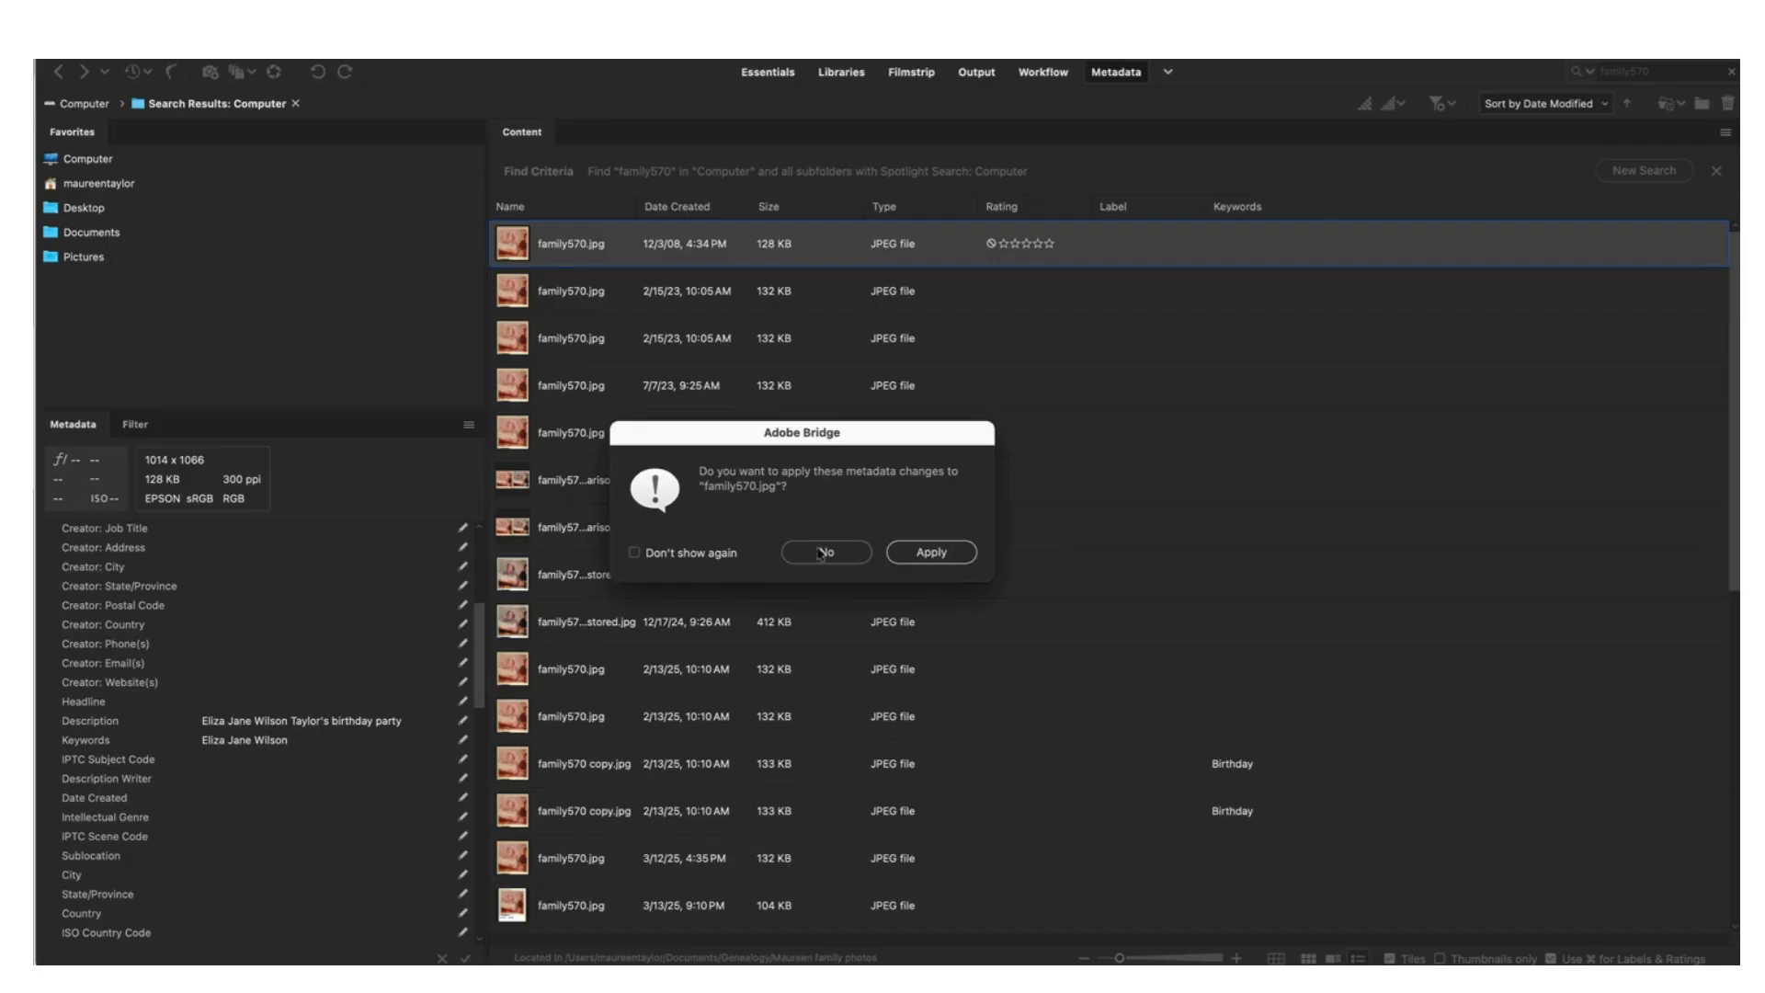
Apply the metadata changes and dismiss the error rejecting 1964 as an invalid date
{"action": "left_click", "coordinate": [929, 555]}
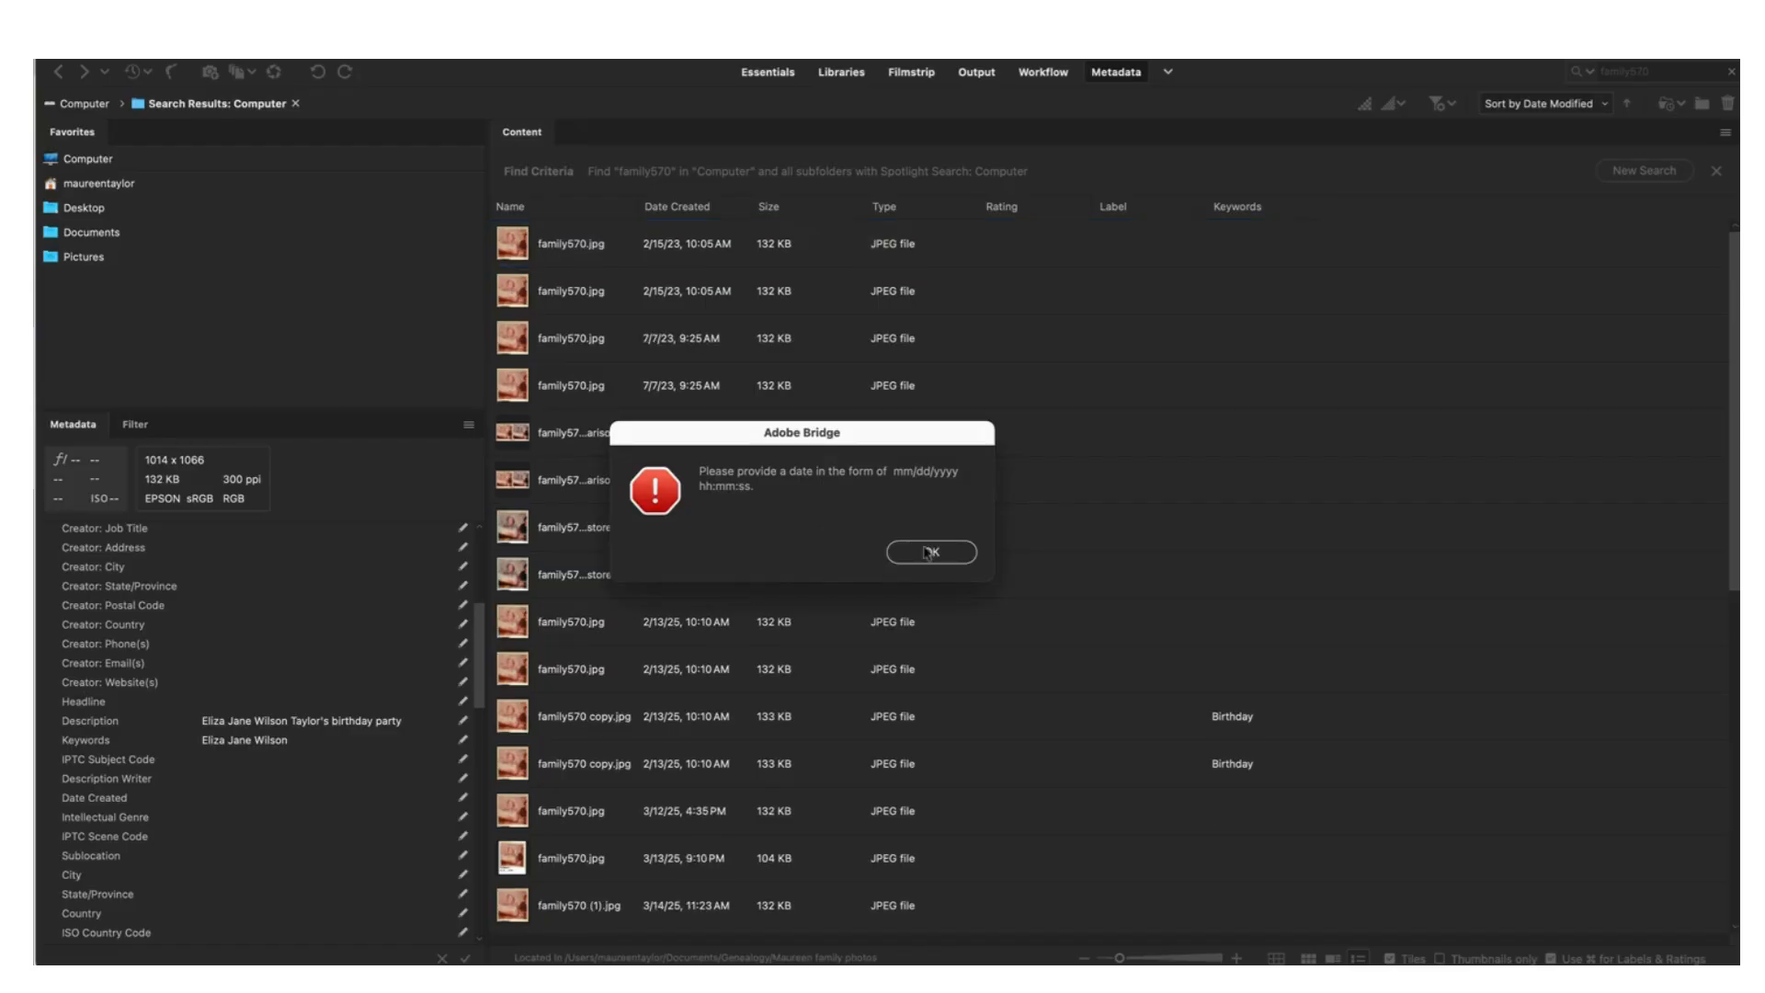
{"action": "left_click", "coordinate": [929, 553]}
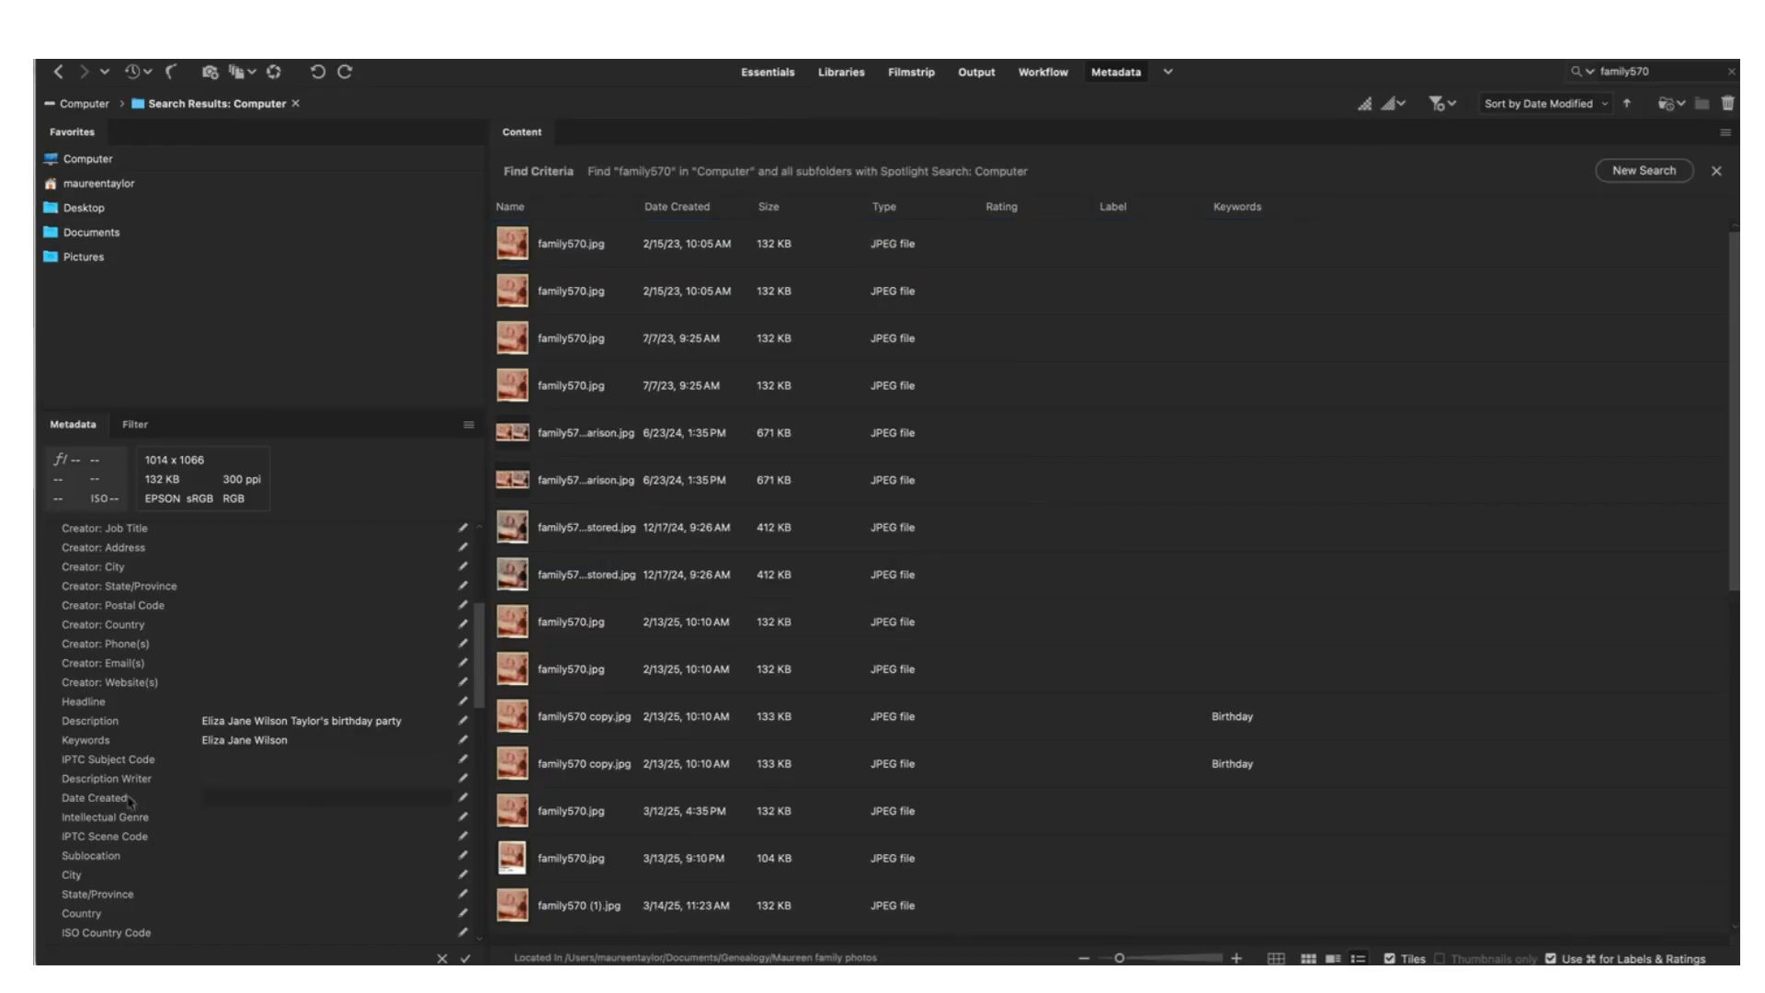
Set Date Created to 12/23/1964 and City to Central Falls
{"action": "left_click", "coordinate": [211, 797]}
{"action": "type", "text": "12/2"}
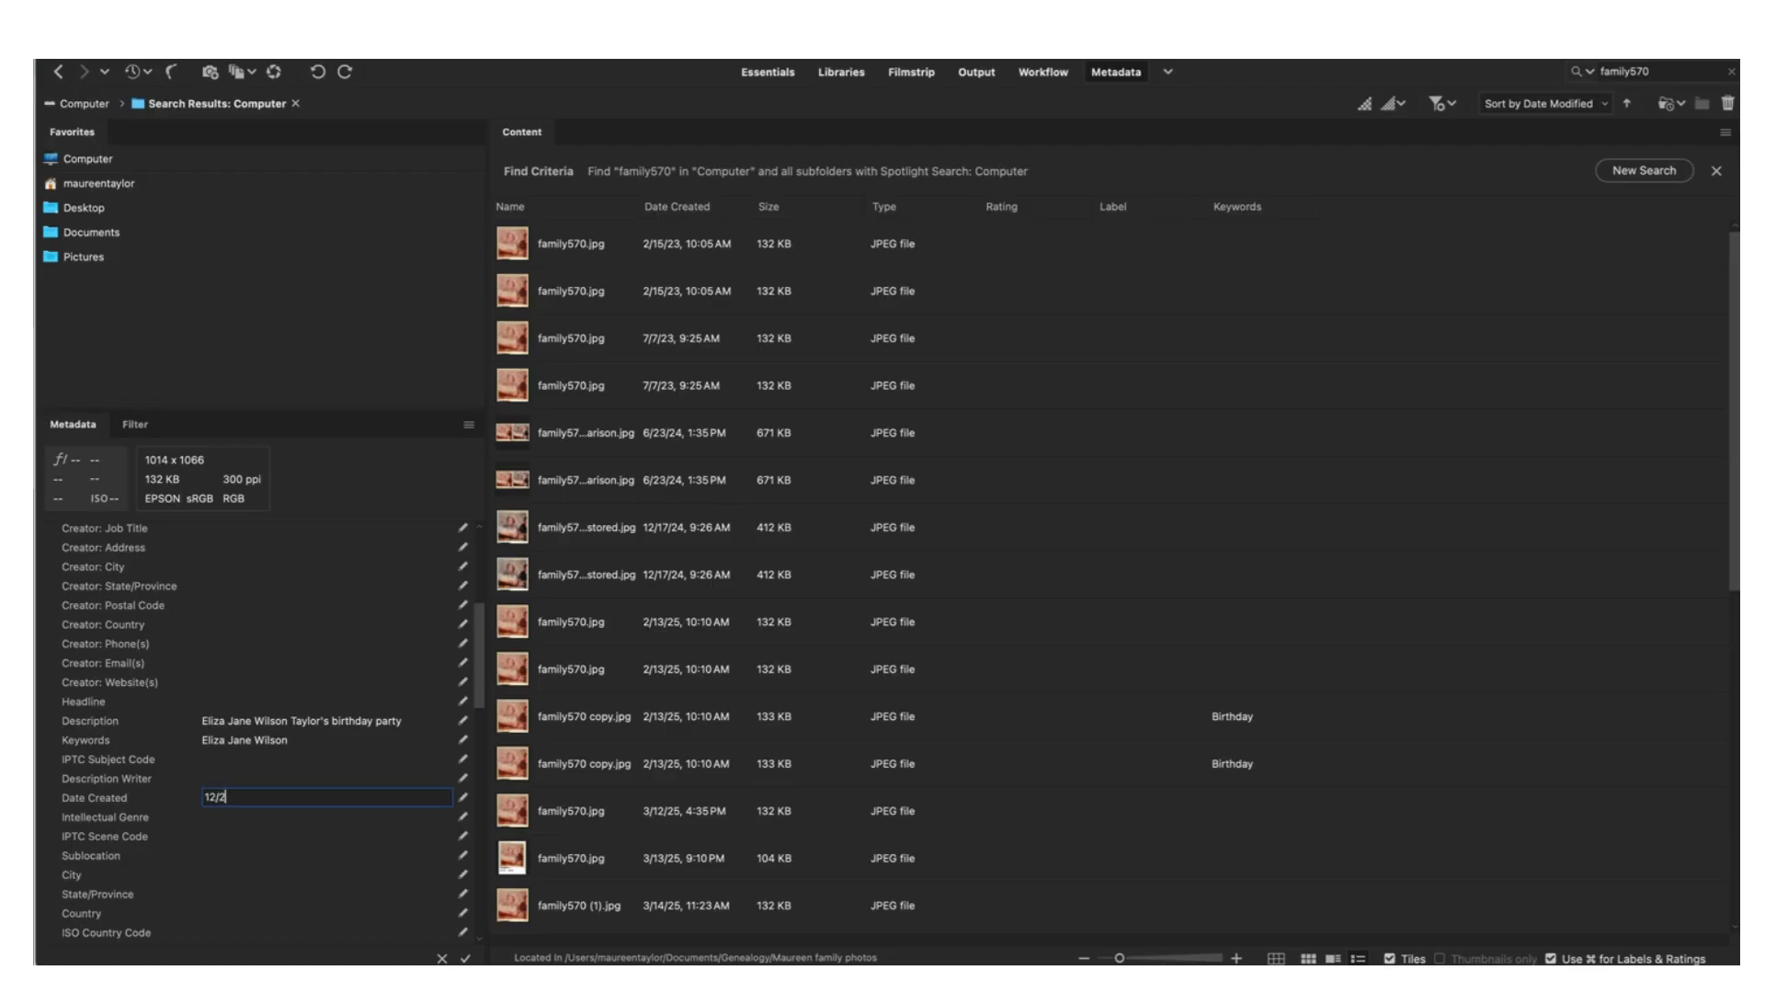
{"action": "type", "text": "3/1964"}
{"action": "key", "text": "Tab"}
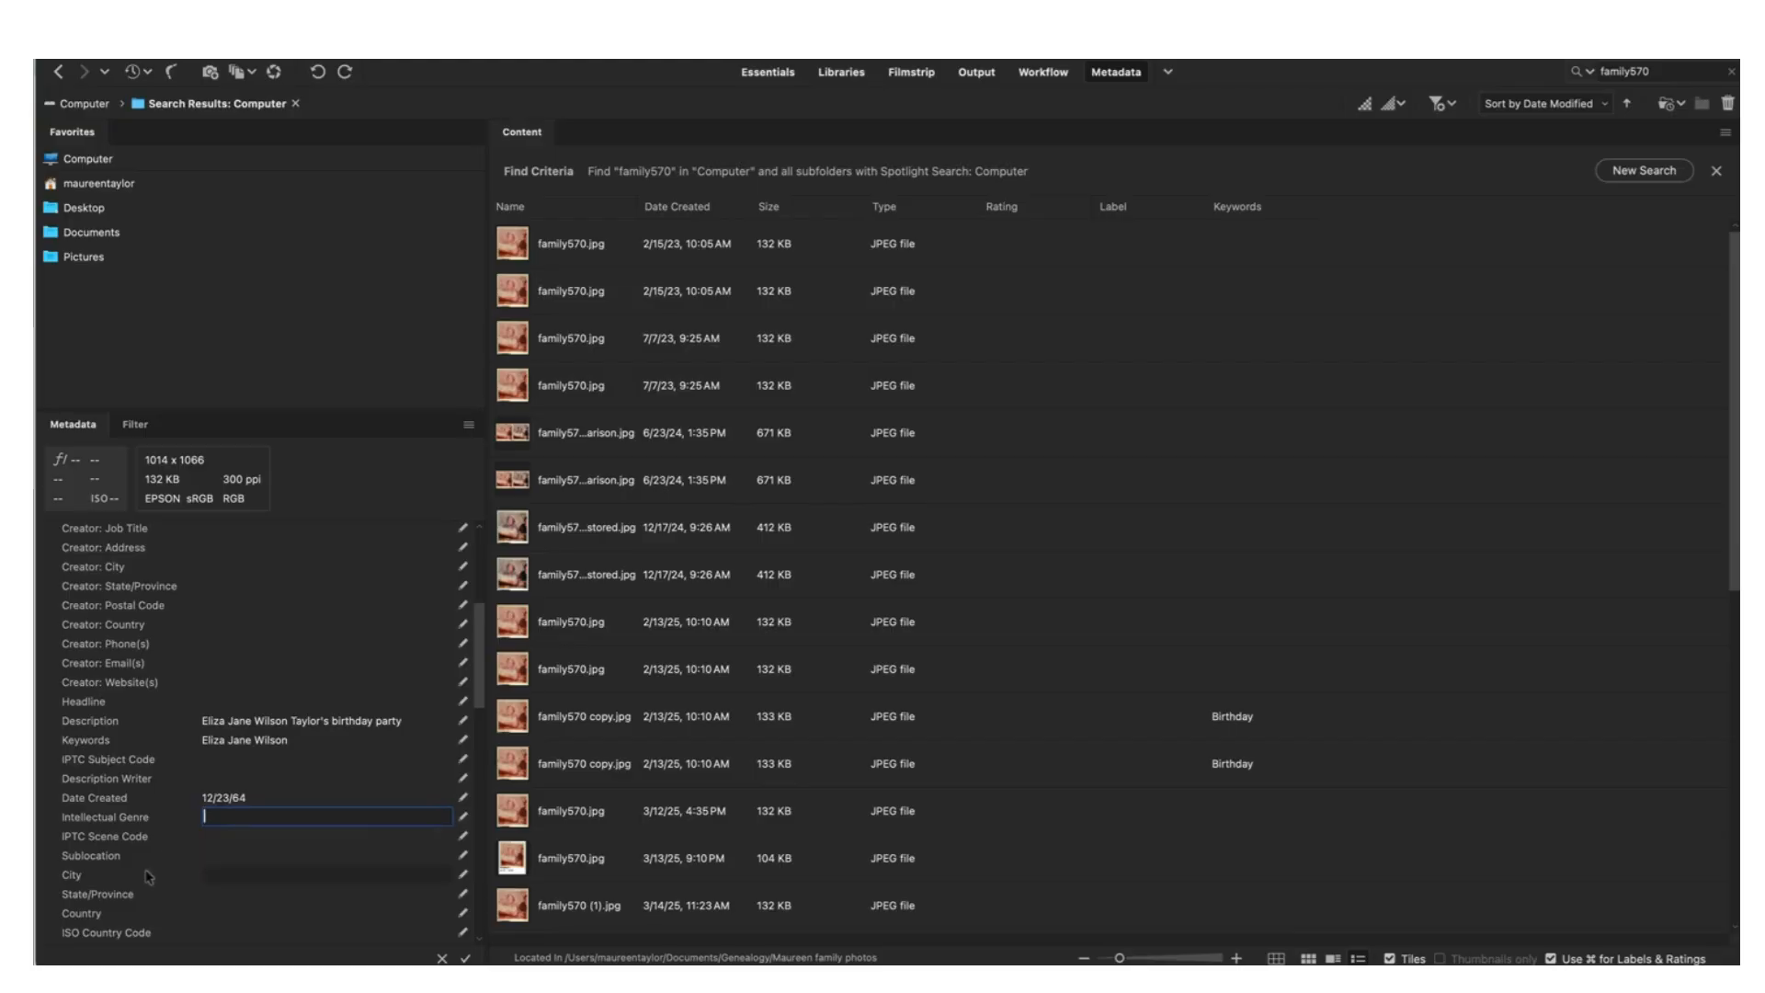
{"action": "left_click", "coordinate": [263, 874]}
{"action": "type", "text": "Cent"}
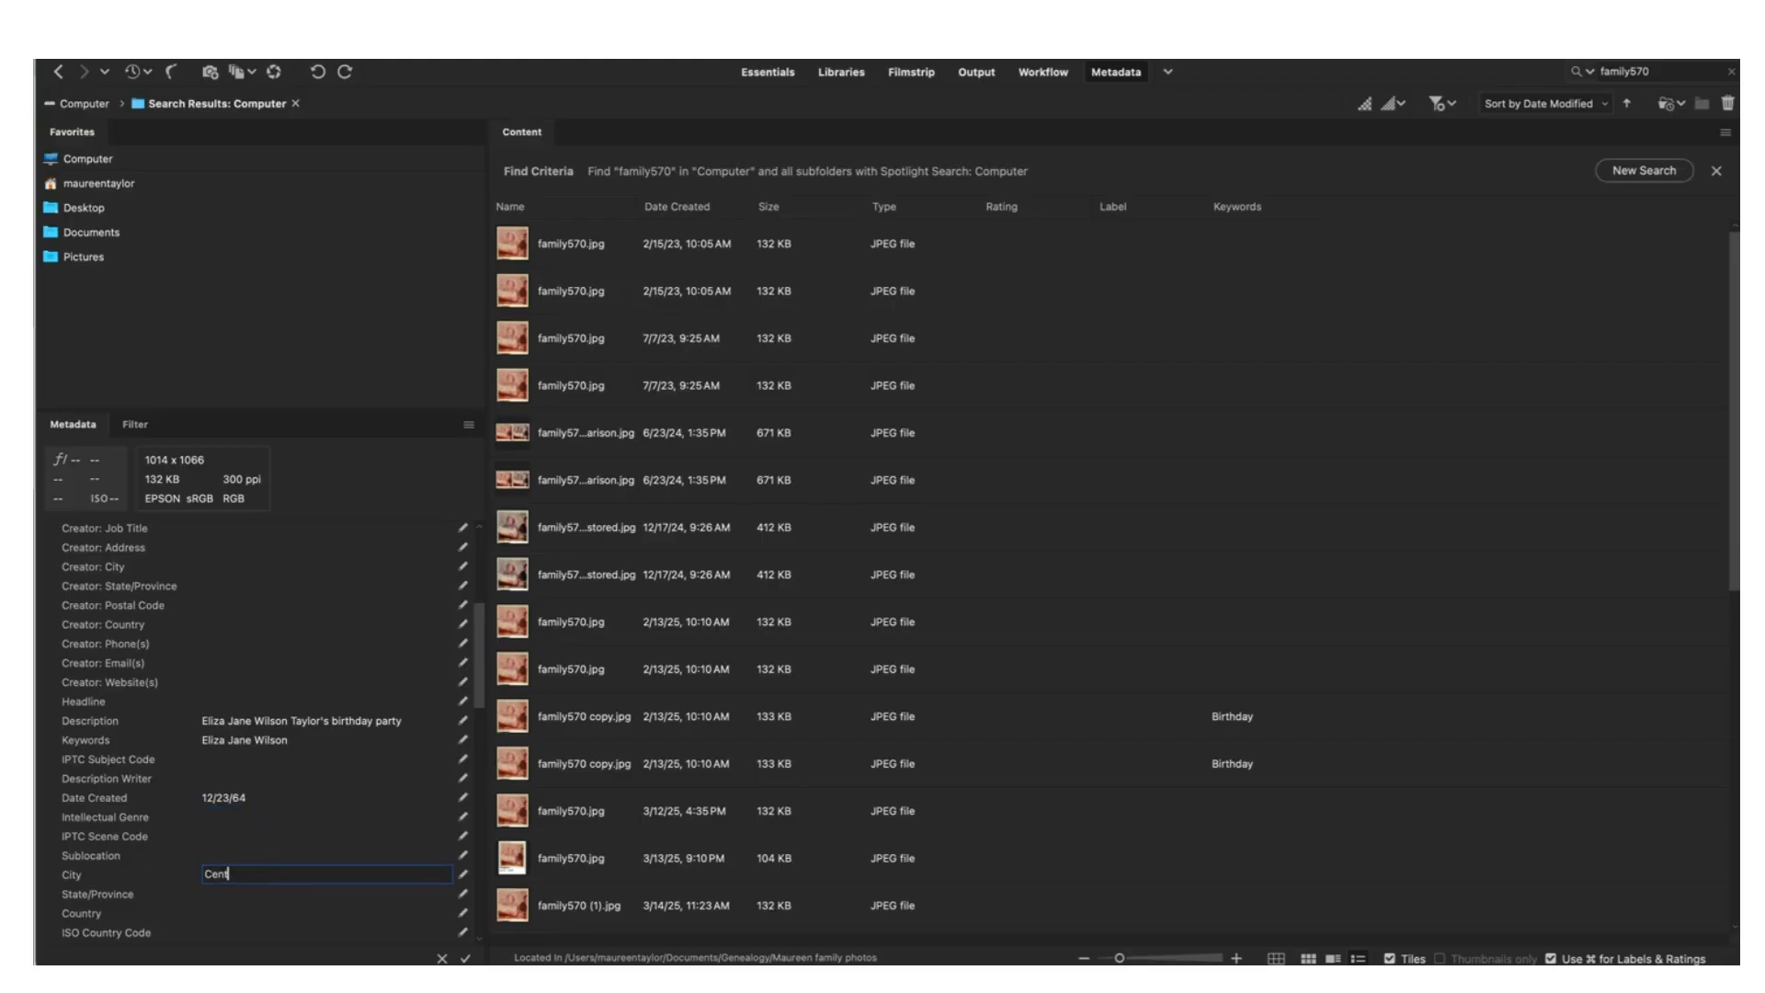
{"action": "type", "text": "ral Falls, Rhod"}
{"action": "key", "text": "BackSpace"}
{"action": "key", "text": "BackSpace"}
{"action": "key", "text": "BackSpace"}
{"action": "key", "text": "BackSpace"}
{"action": "key", "text": "Return"}
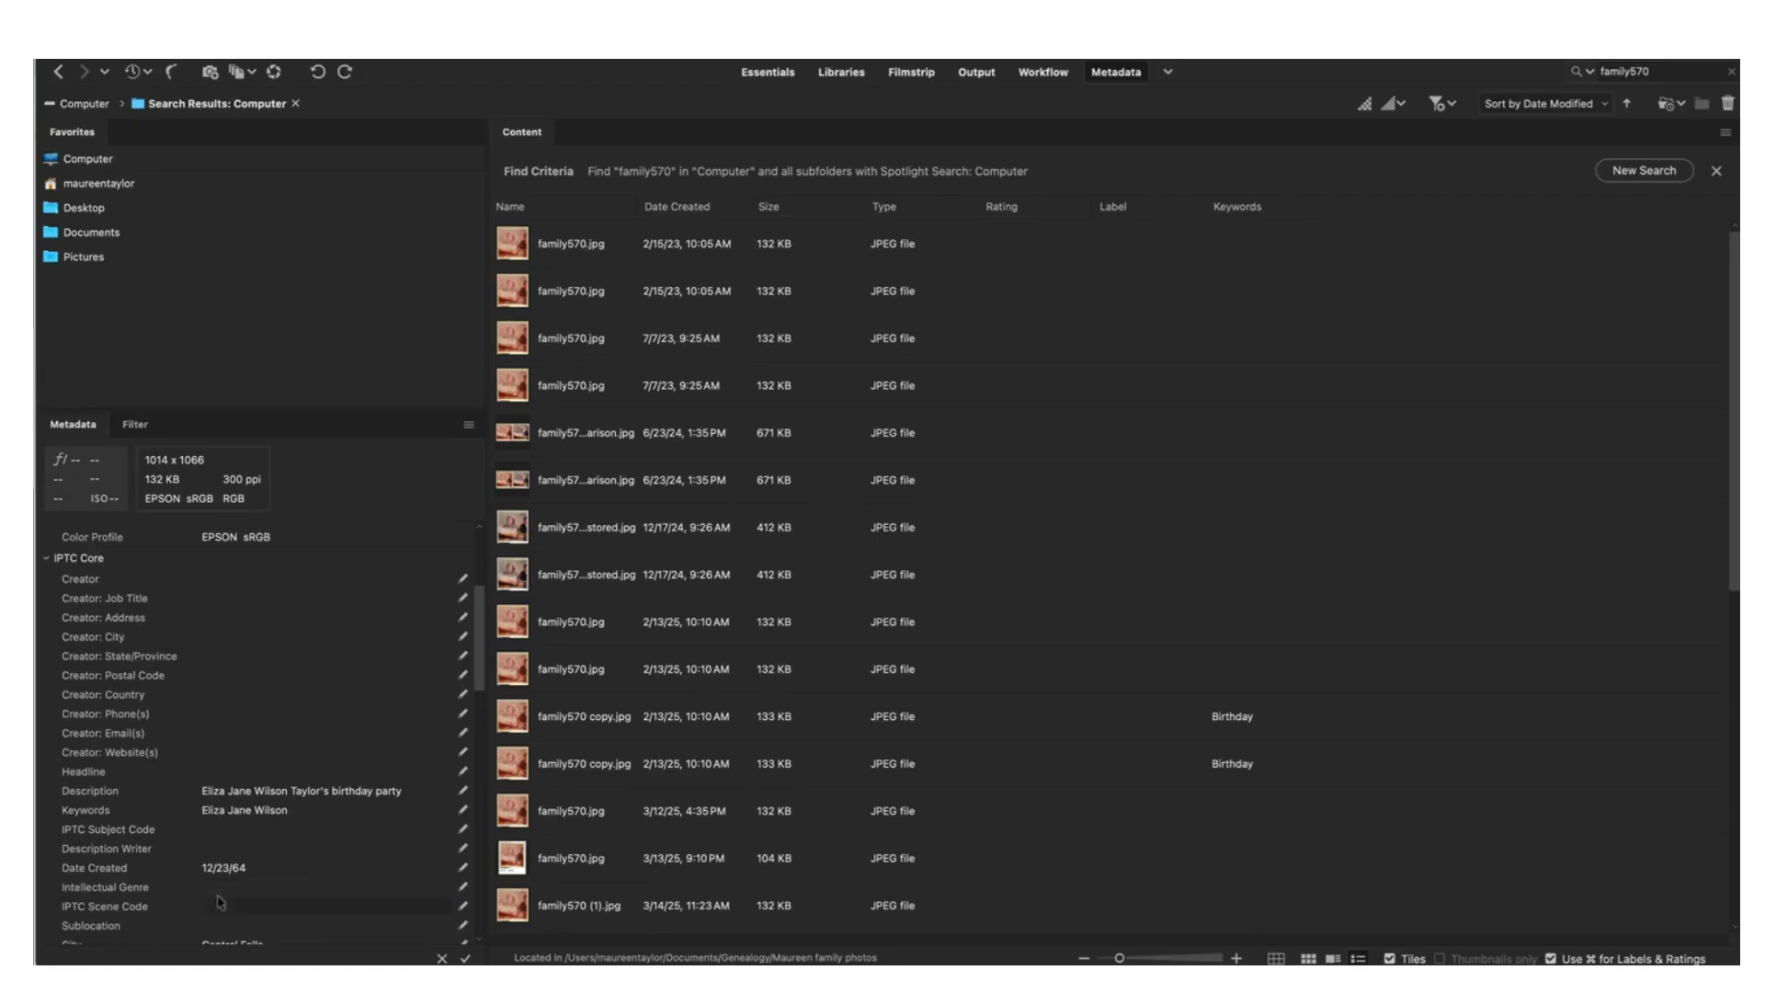
Enter Rhode Island as State/Province and United States as Country
{"action": "scroll", "coordinate": [194, 887], "scroll_direction": "down", "scroll_amount": 5}
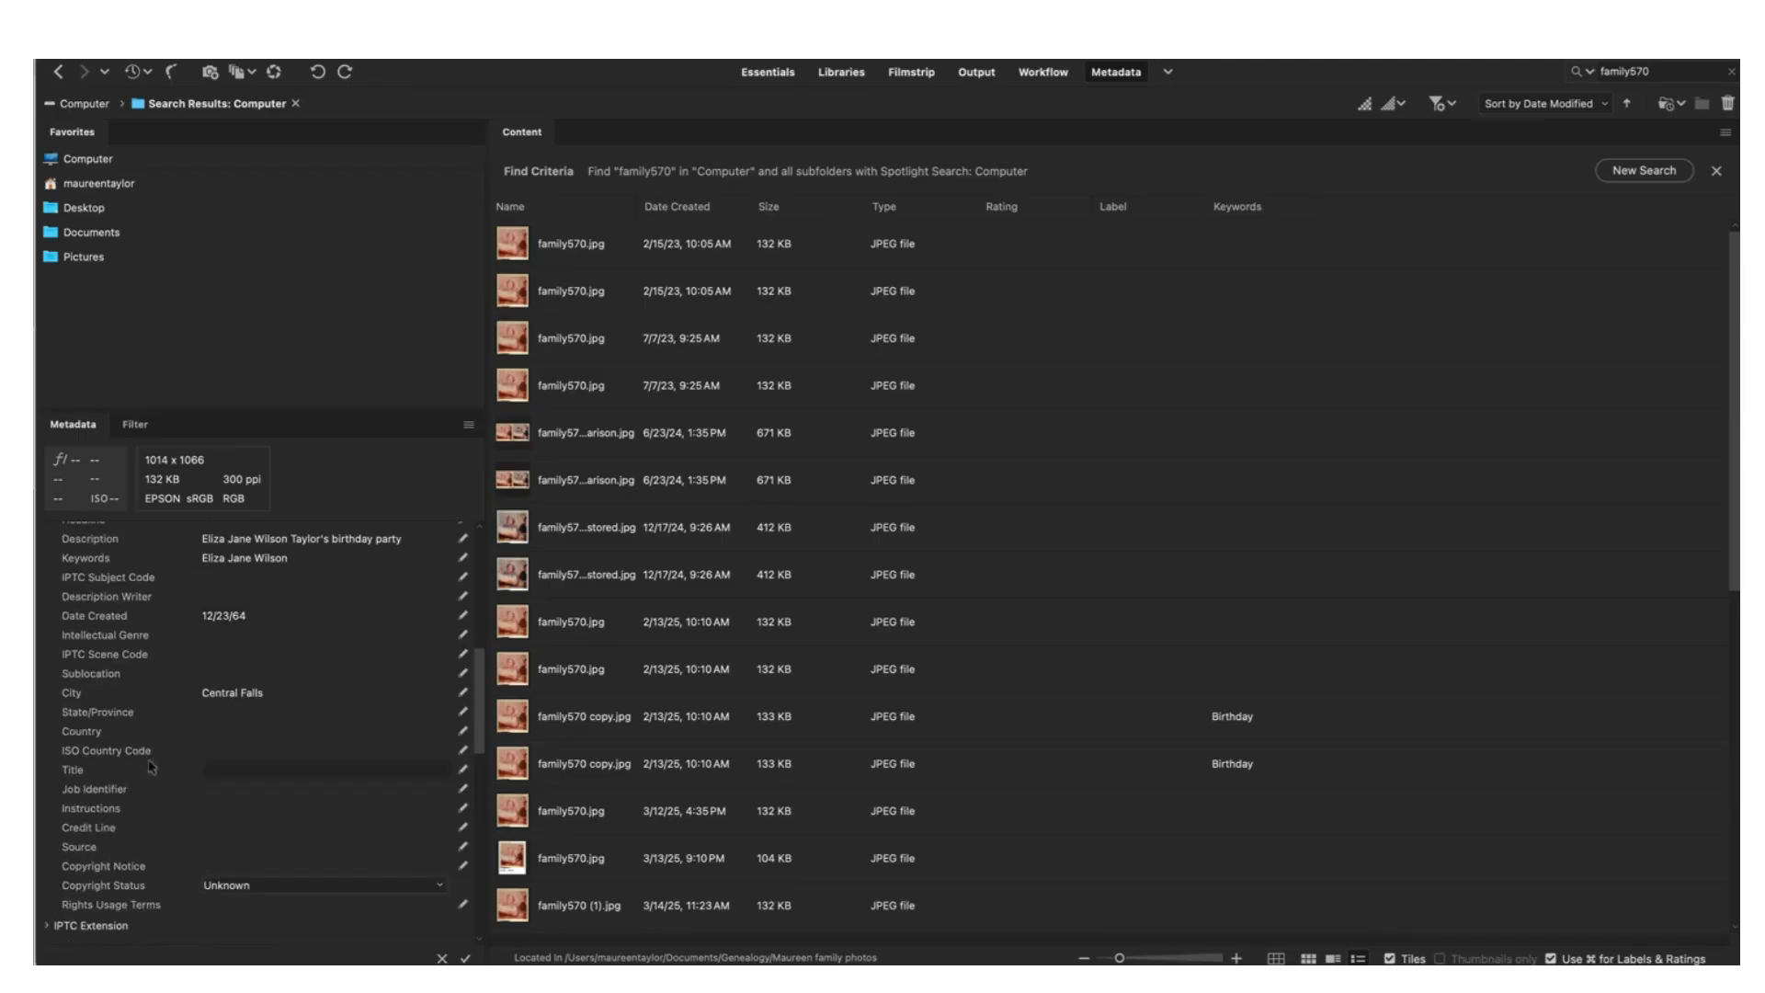
{"action": "left_click", "coordinate": [230, 714]}
{"action": "type", "text": "Rhode Island"}
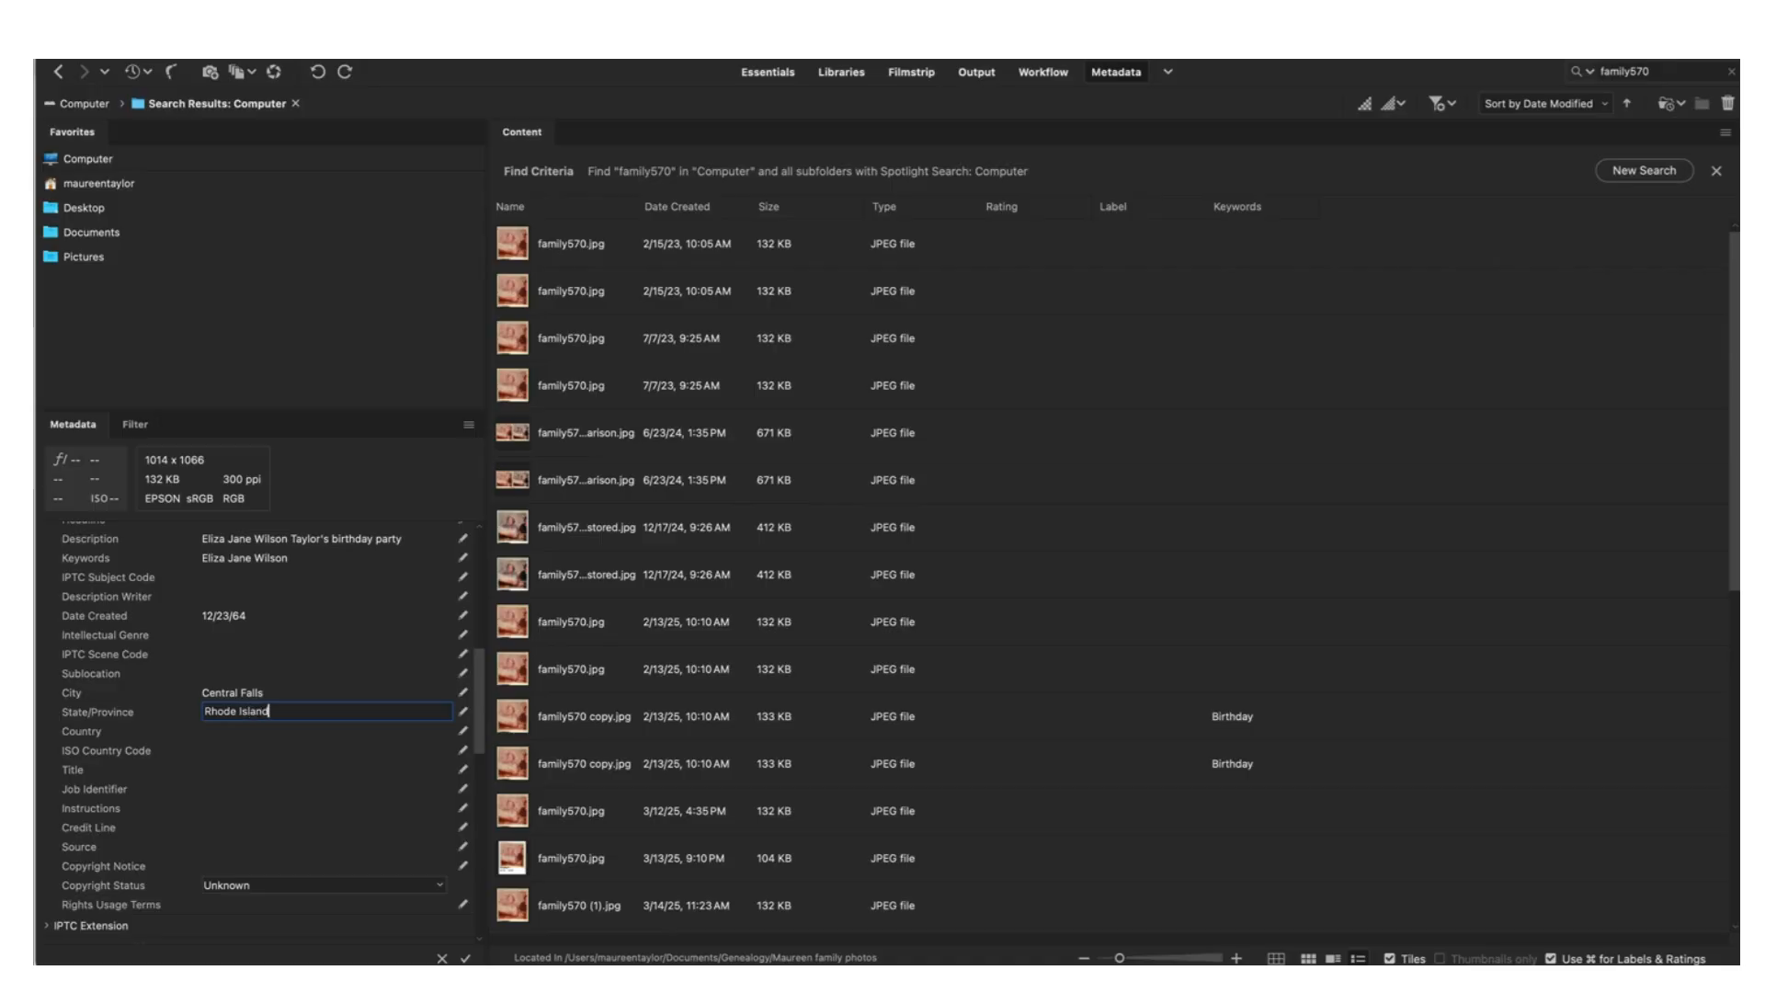
{"action": "left_click", "coordinate": [212, 735]}
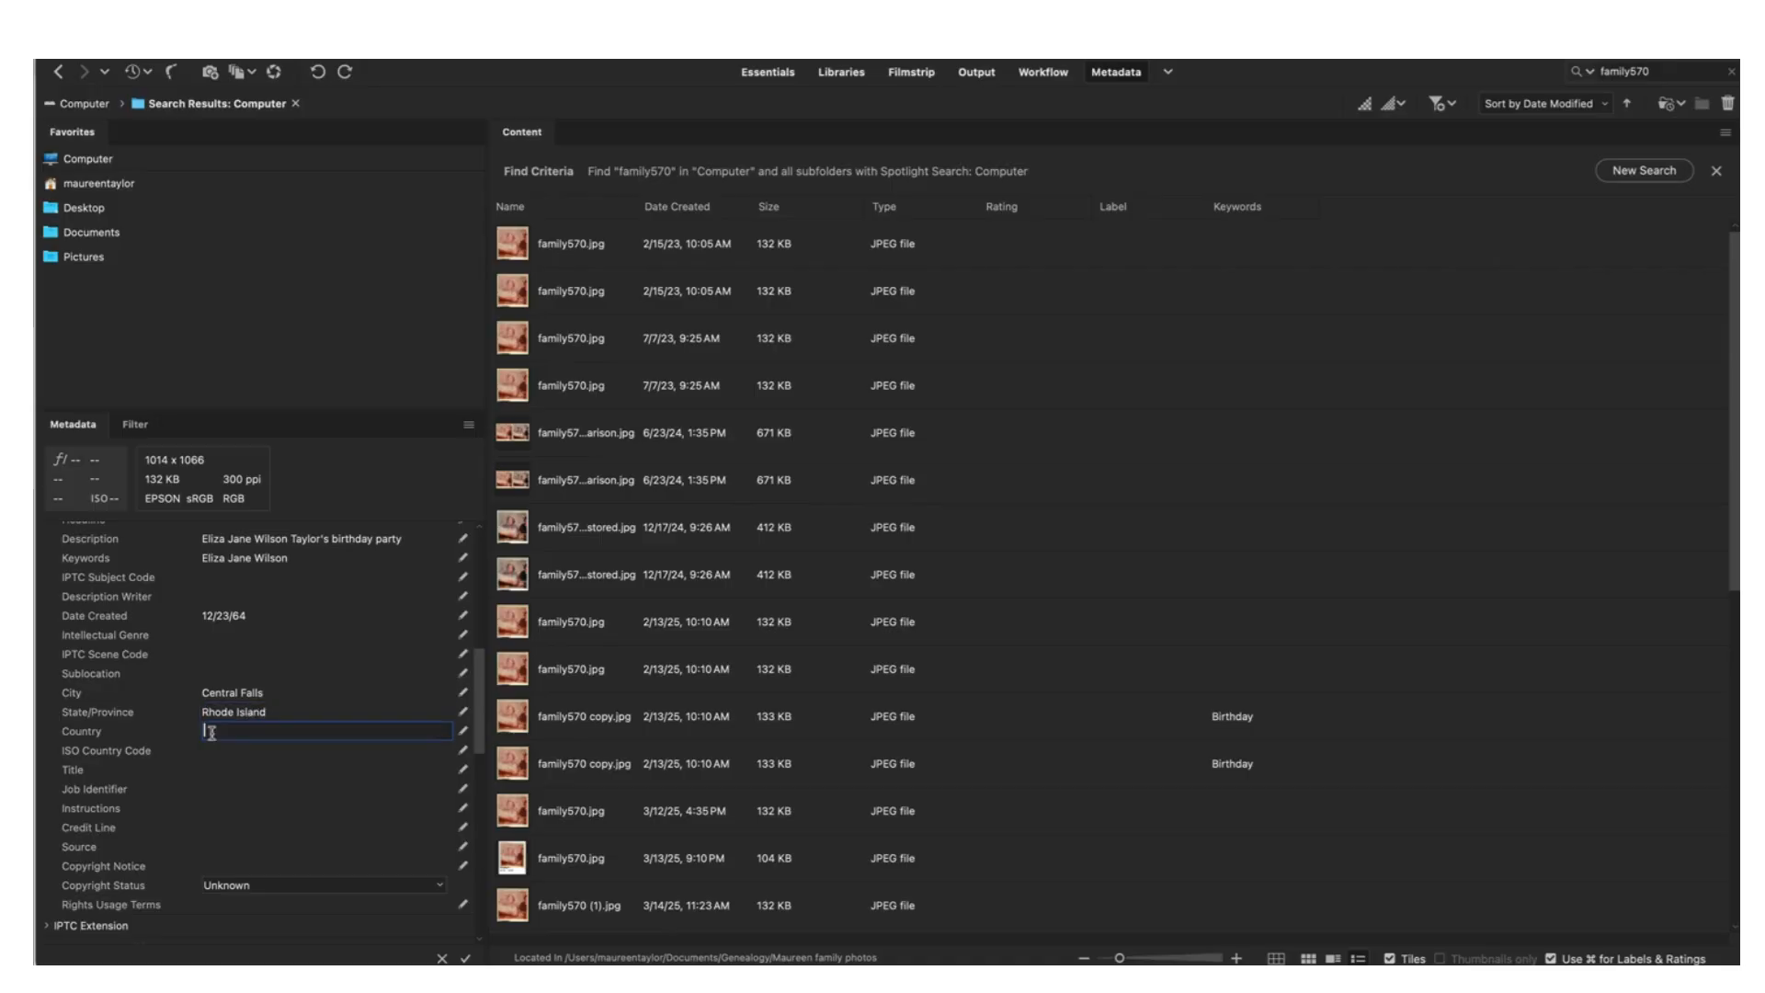
{"action": "type", "text": "United States"}
Title the photo "Gramma's birthday party"
{"action": "left_click", "coordinate": [190, 771]}
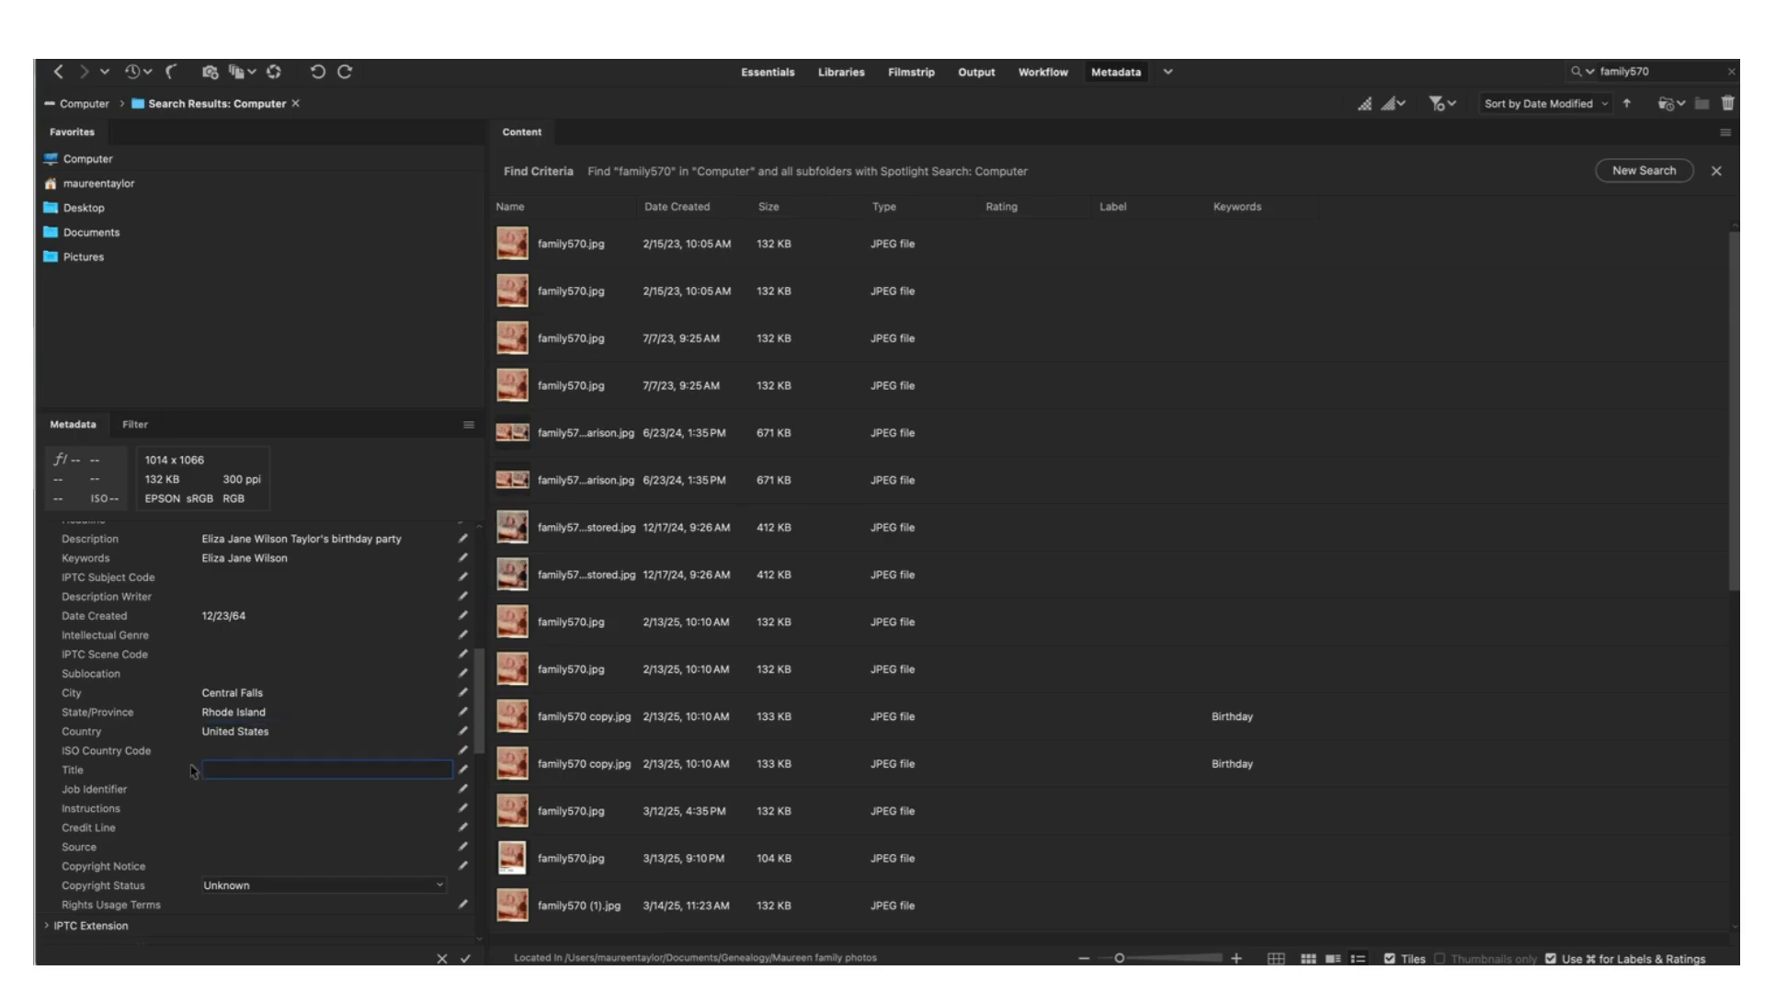
{"action": "type", "text": "Birth"}
{"action": "key", "text": "BackSpace"}
{"action": "key", "text": "BackSpace"}
{"action": "key", "text": "BackSpace"}
{"action": "key", "text": "BackSpace"}
{"action": "key", "text": "BackSpace"}
{"action": "type", "text": "Ga"}
{"action": "key", "text": "BackSpace"}
{"action": "type", "text": "ramma's birthday party"}
{"action": "scroll", "coordinate": [174, 859], "scroll_direction": "down", "scroll_amount": 10}
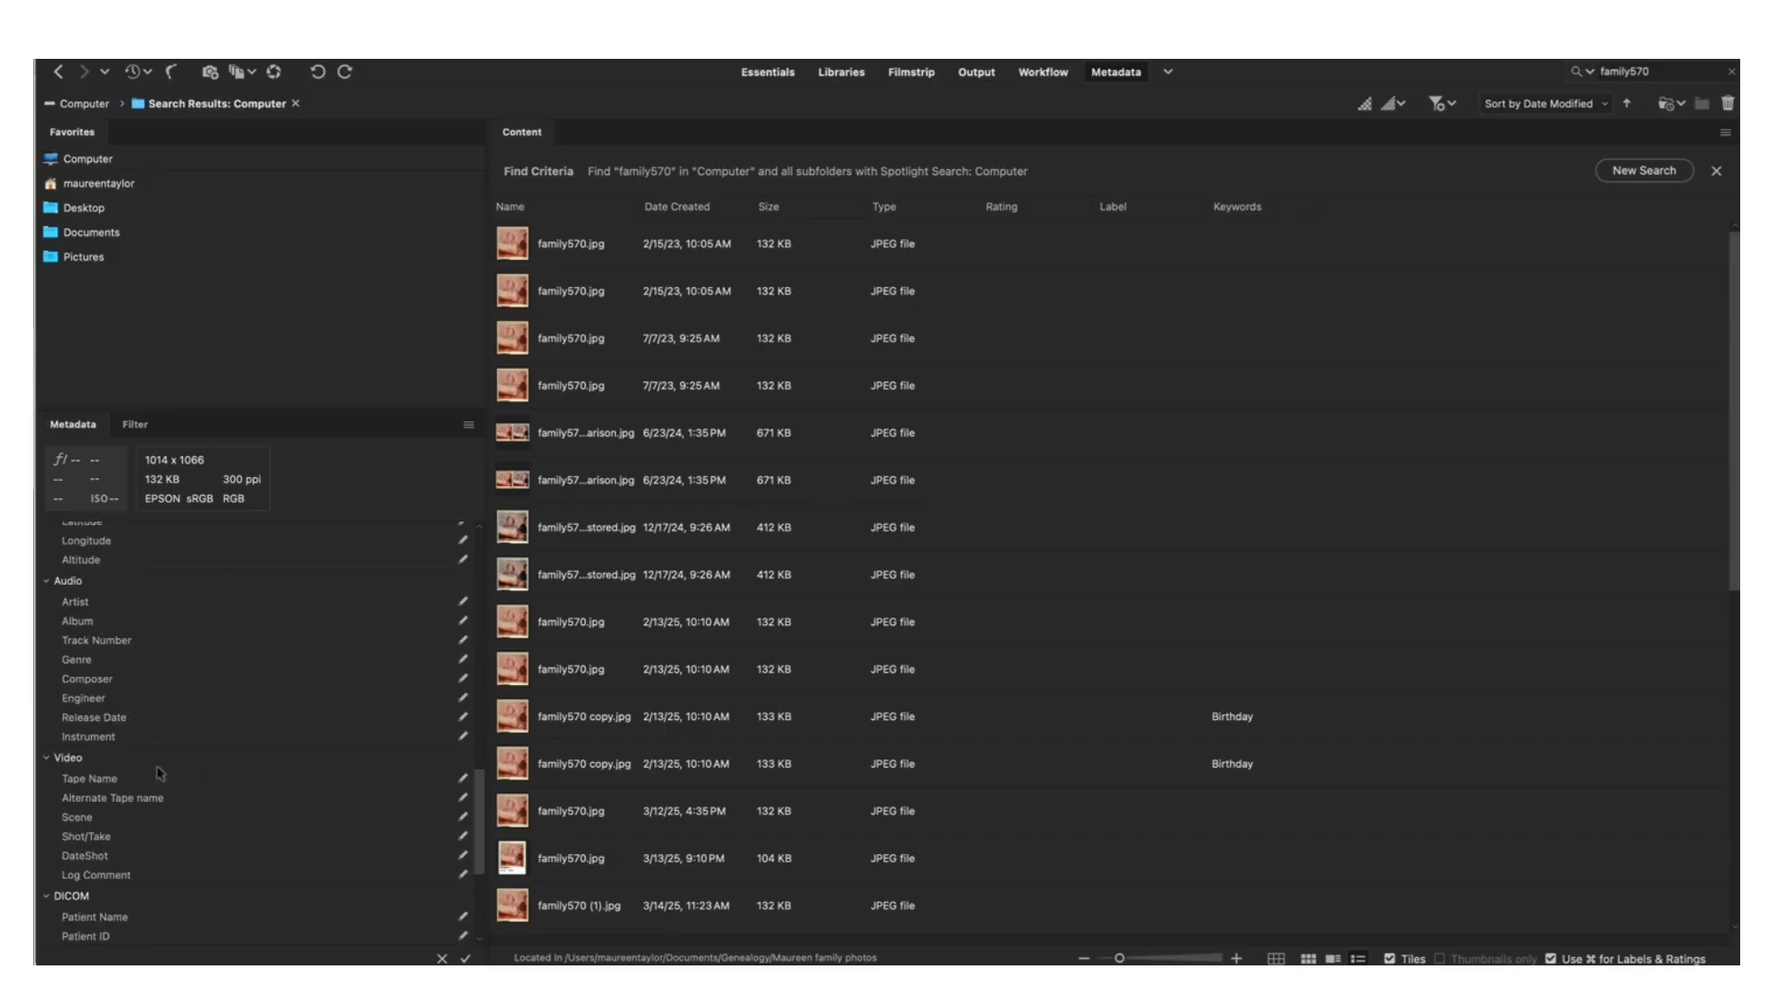
{"action": "scroll", "coordinate": [120, 674], "scroll_direction": "up", "scroll_amount": 4}
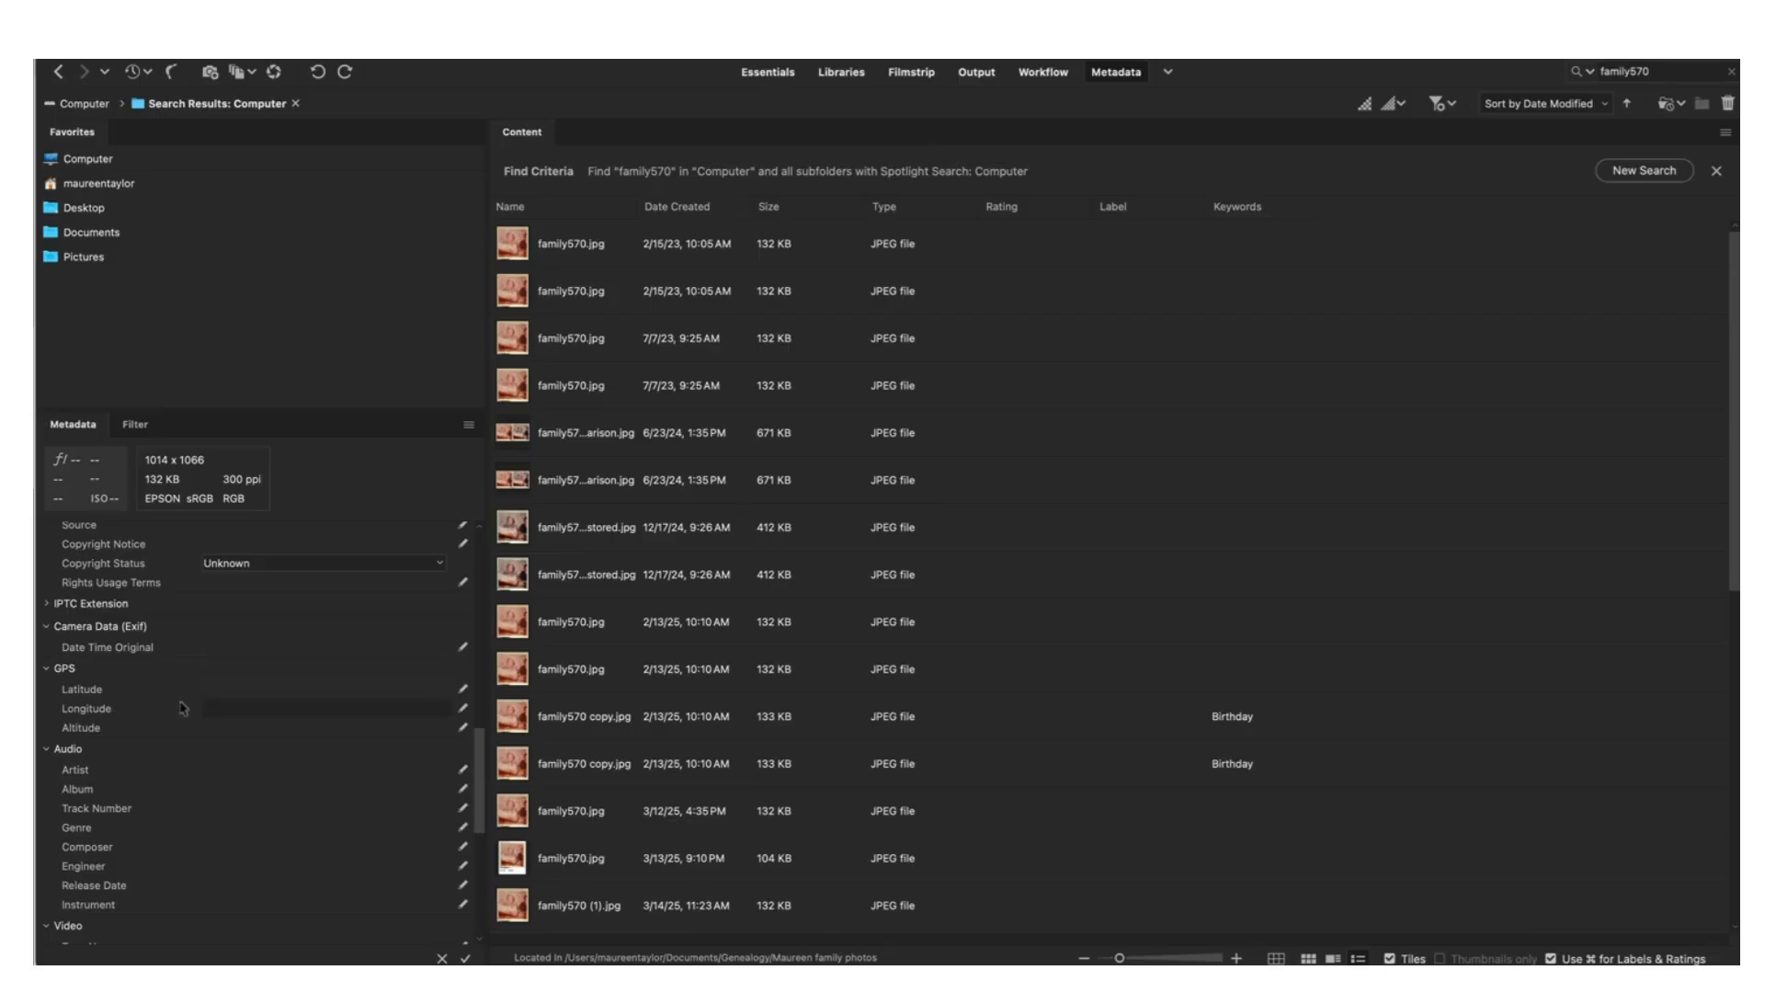
{"action": "scroll", "coordinate": [156, 741], "scroll_direction": "down", "scroll_amount": 3}
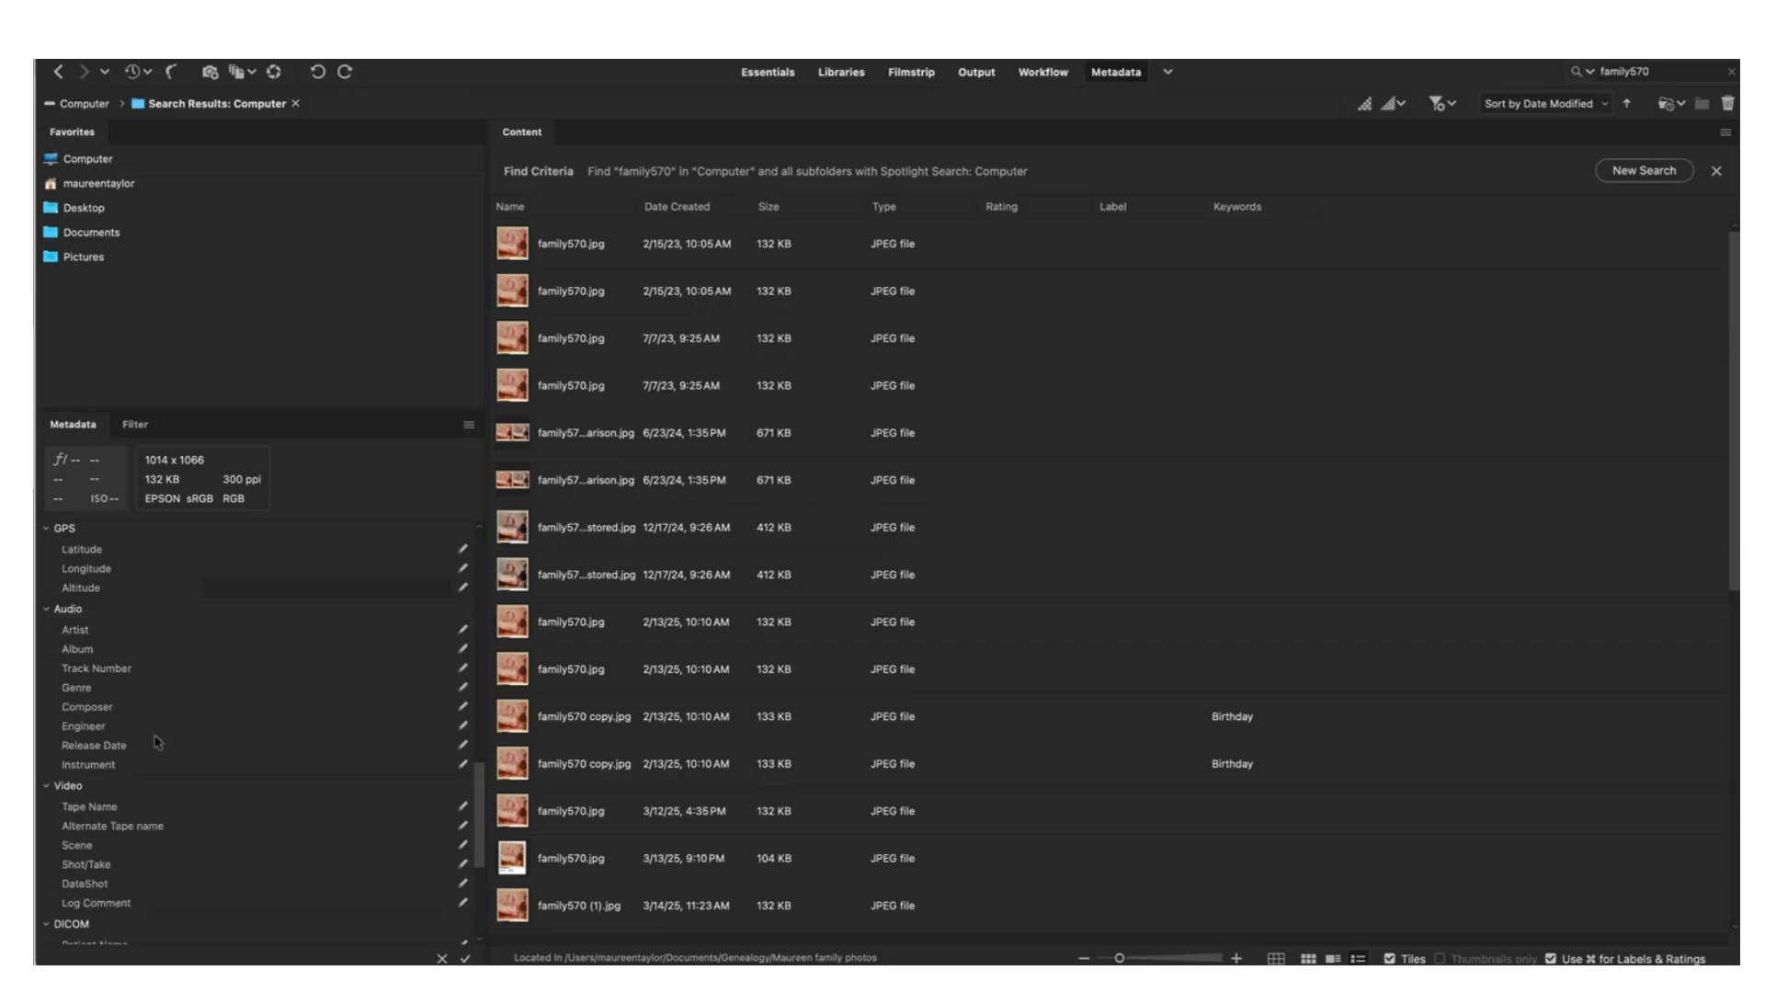
{"action": "scroll", "coordinate": [156, 741], "scroll_direction": "down", "scroll_amount": 3}
{"action": "scroll", "coordinate": [156, 741], "scroll_direction": "down", "scroll_amount": 3}
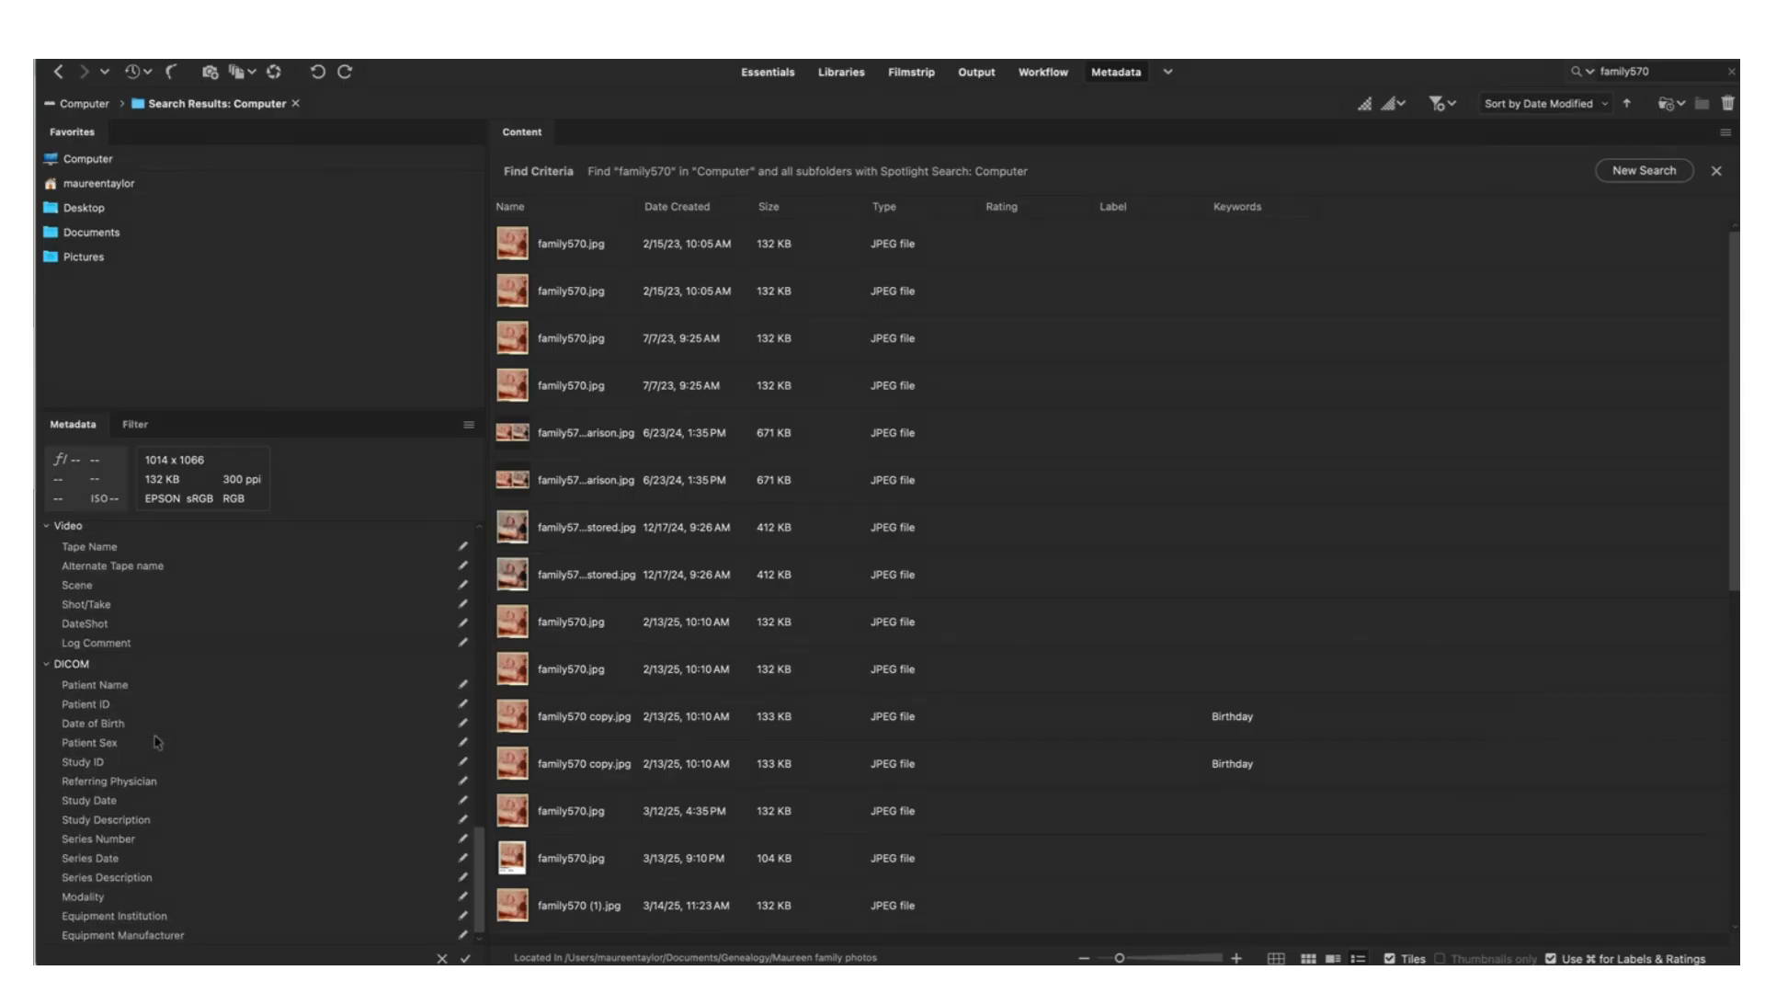
{"action": "scroll", "coordinate": [158, 741], "scroll_direction": "up", "scroll_amount": 3}
{"action": "scroll", "coordinate": [157, 741], "scroll_direction": "up", "scroll_amount": 7}
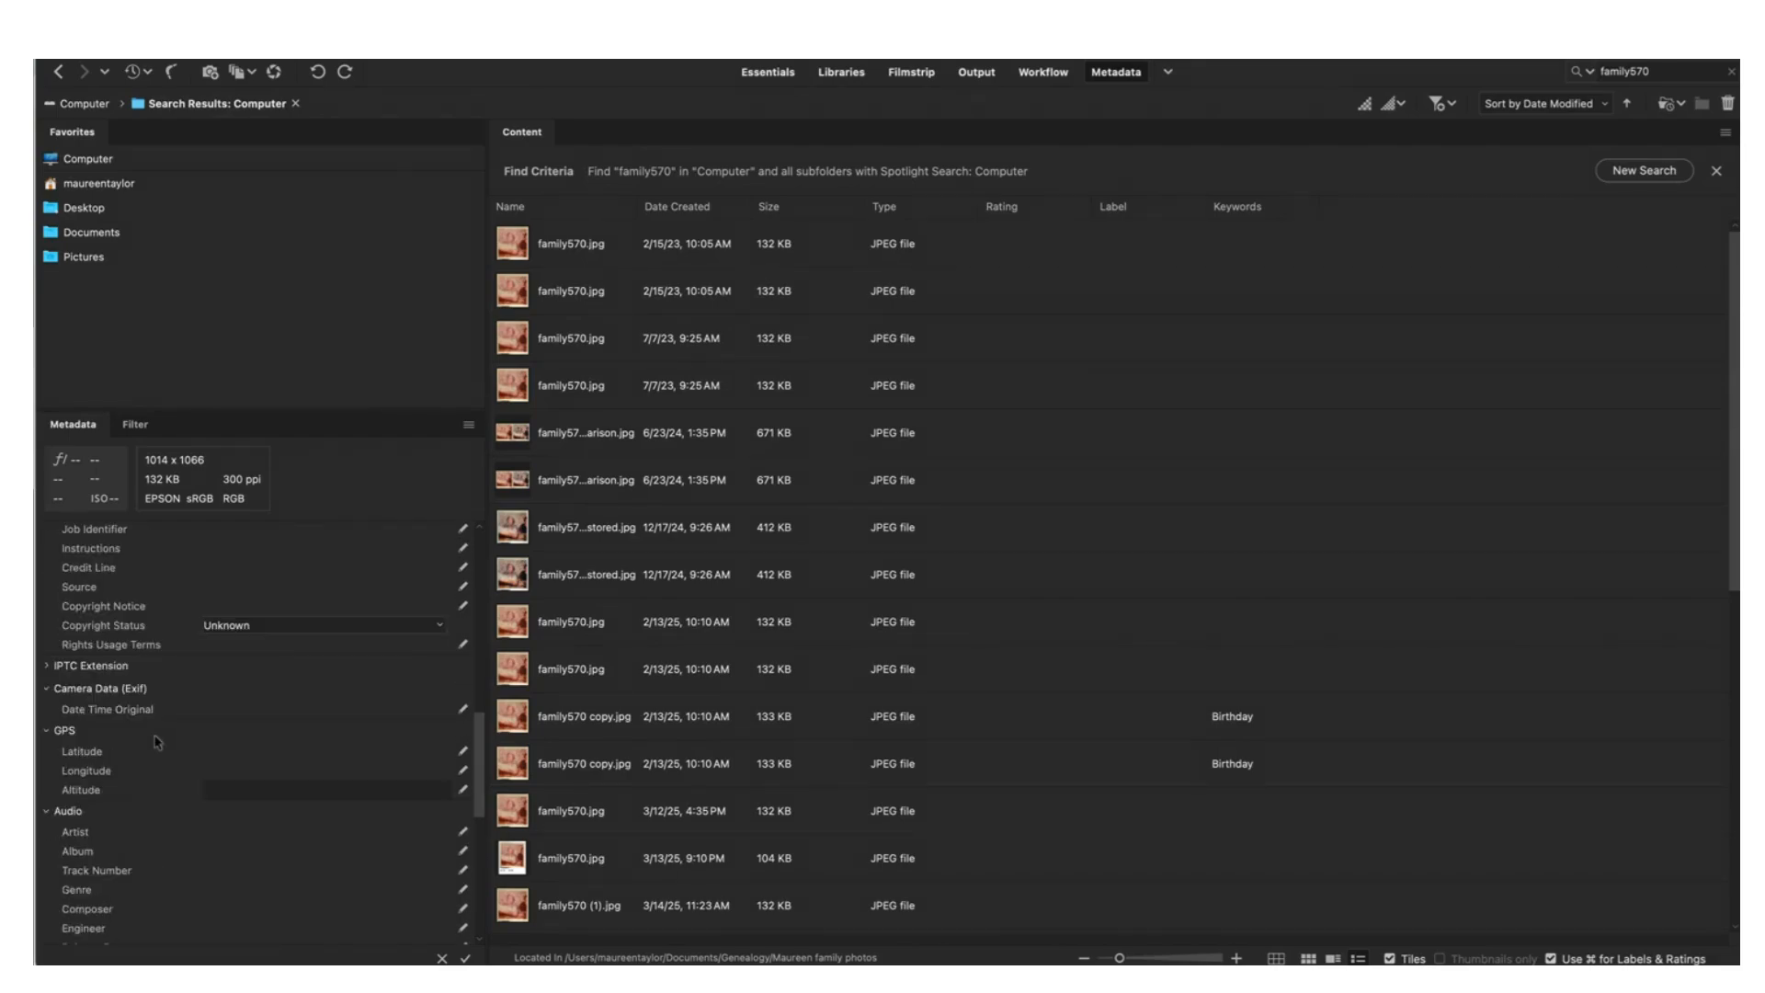
{"action": "scroll", "coordinate": [157, 740], "scroll_direction": "up", "scroll_amount": 6}
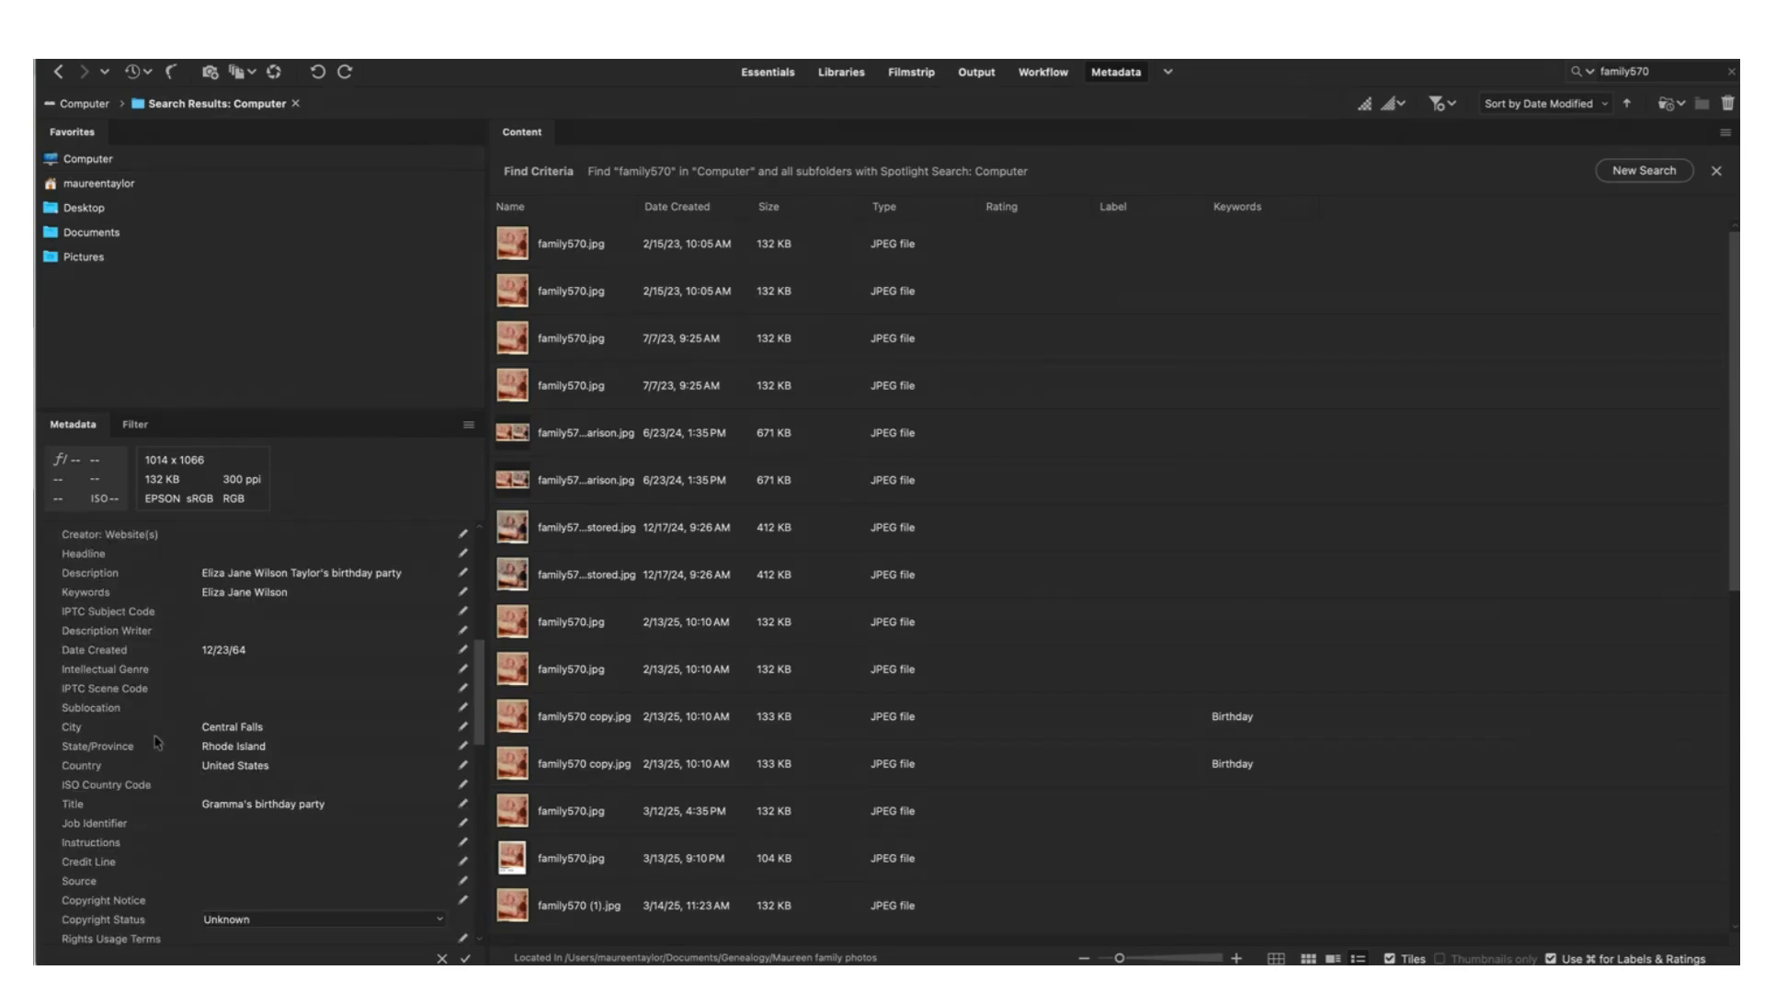
{"action": "left_click", "coordinate": [312, 592]}
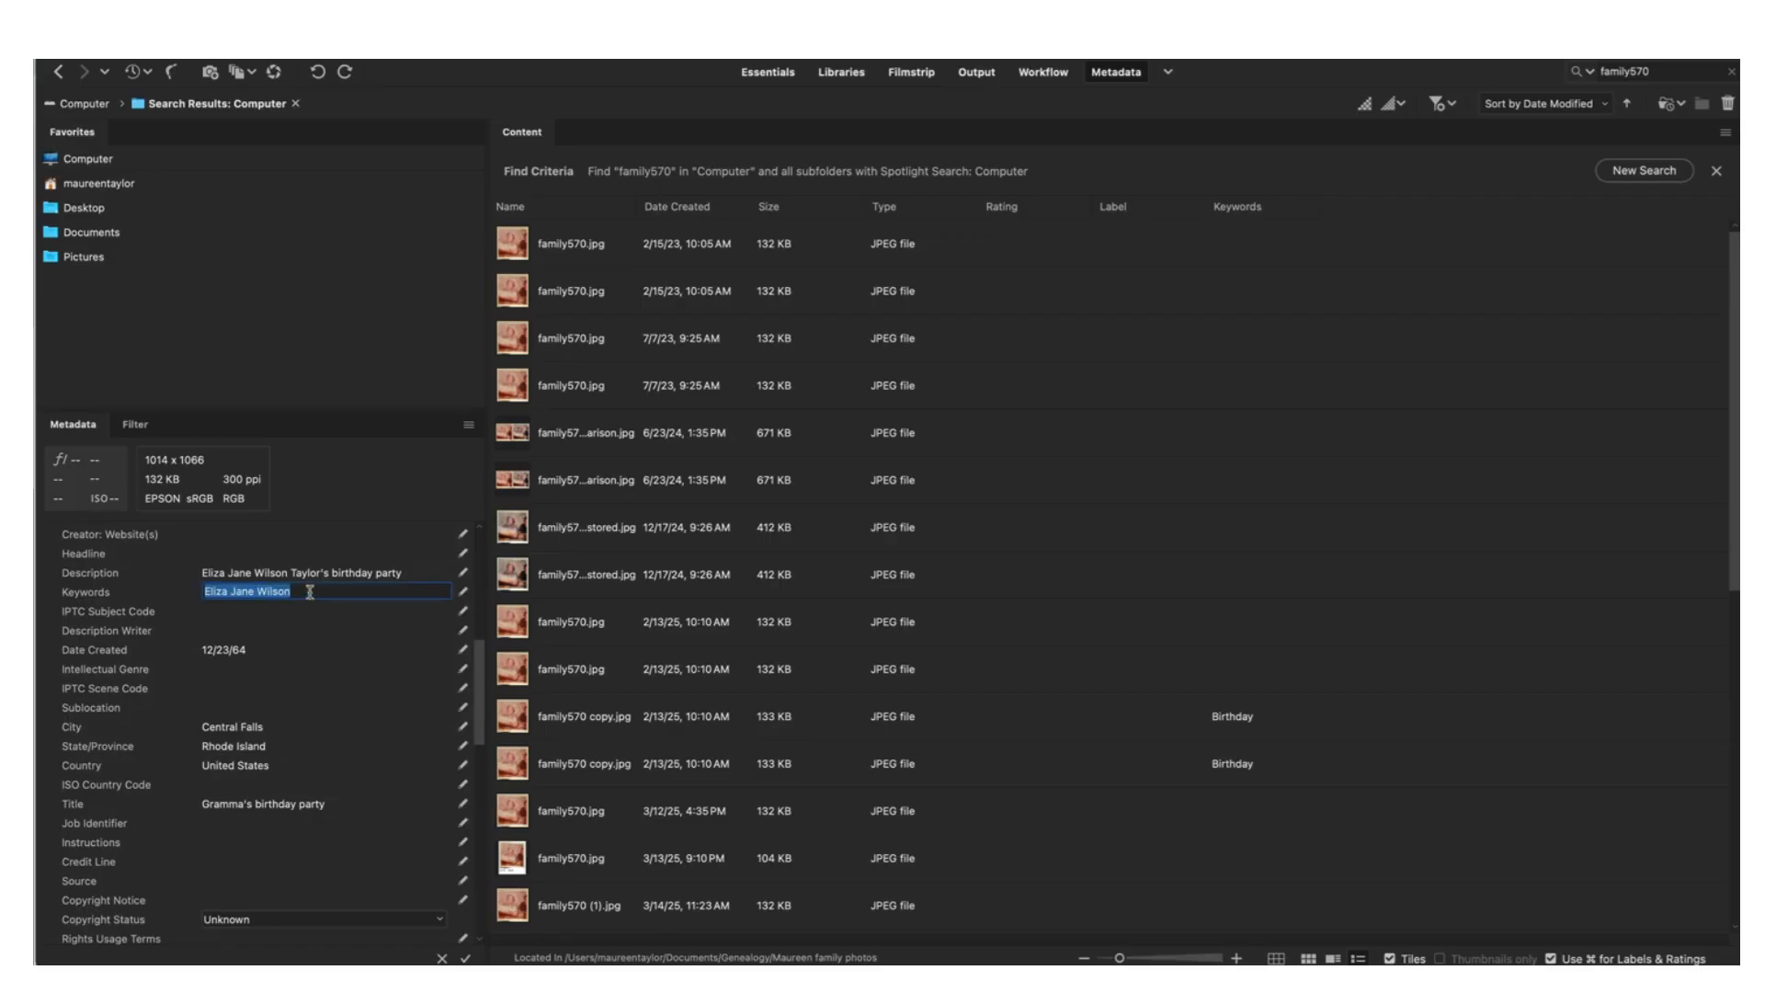
{"action": "left_click", "coordinate": [310, 592]}
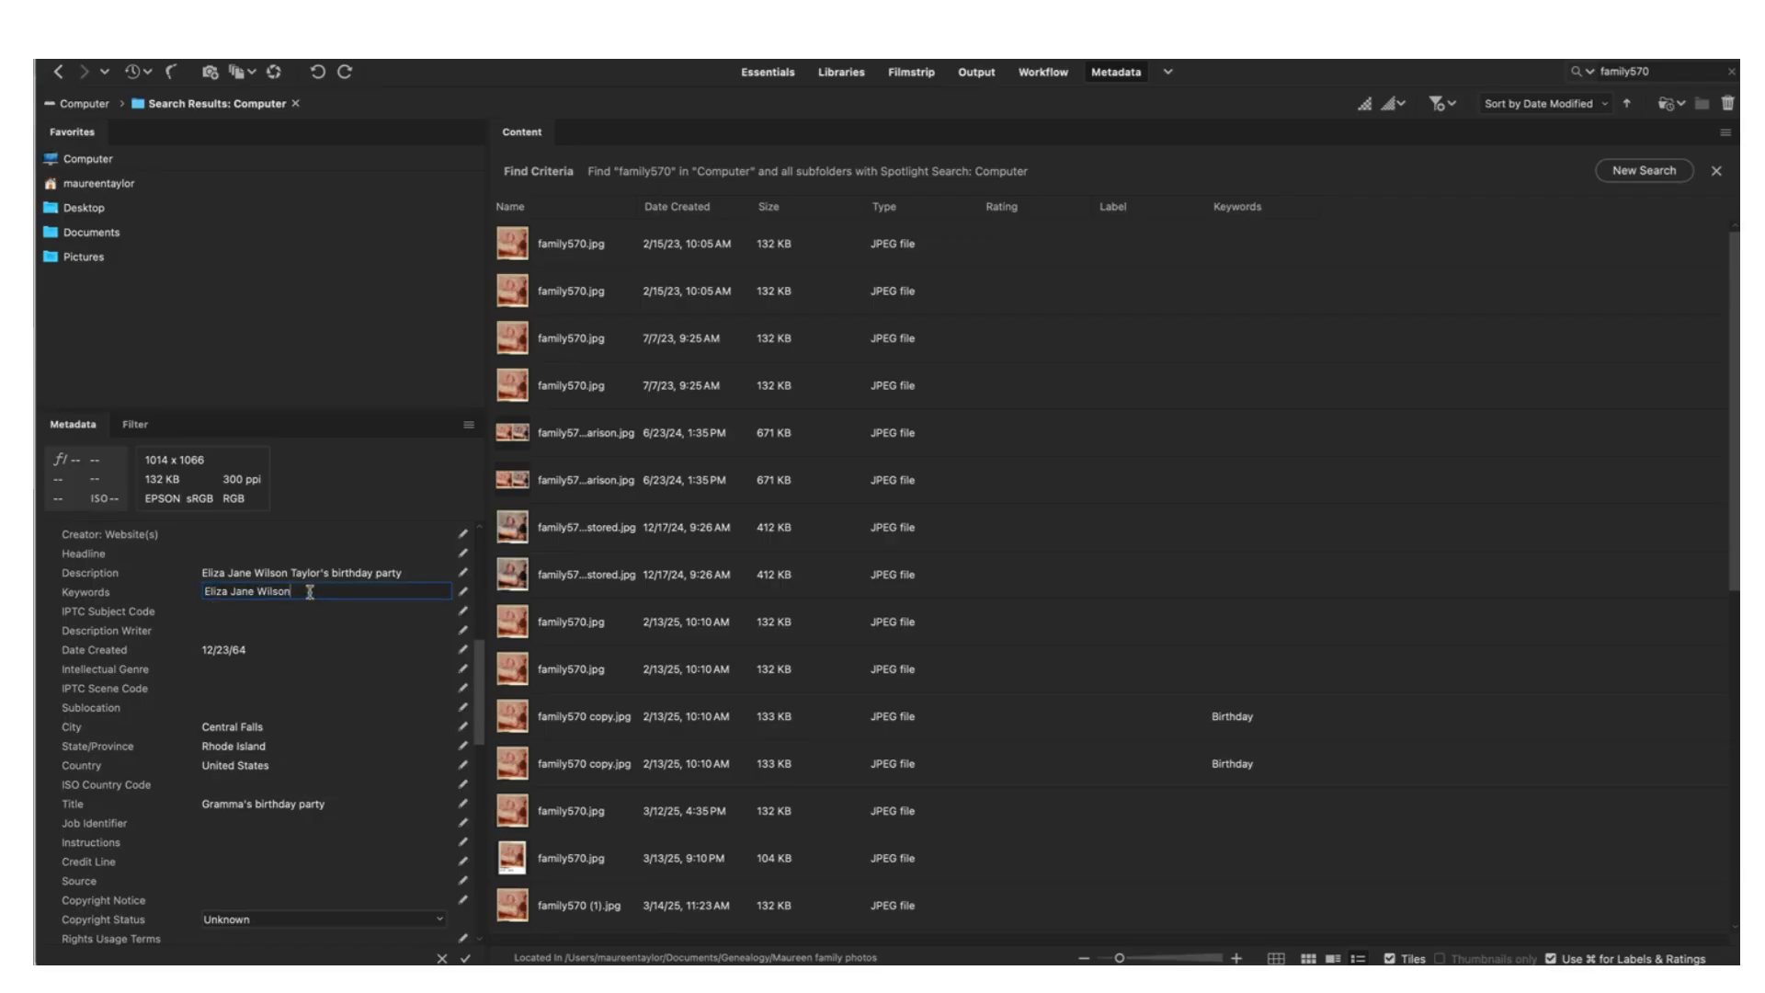